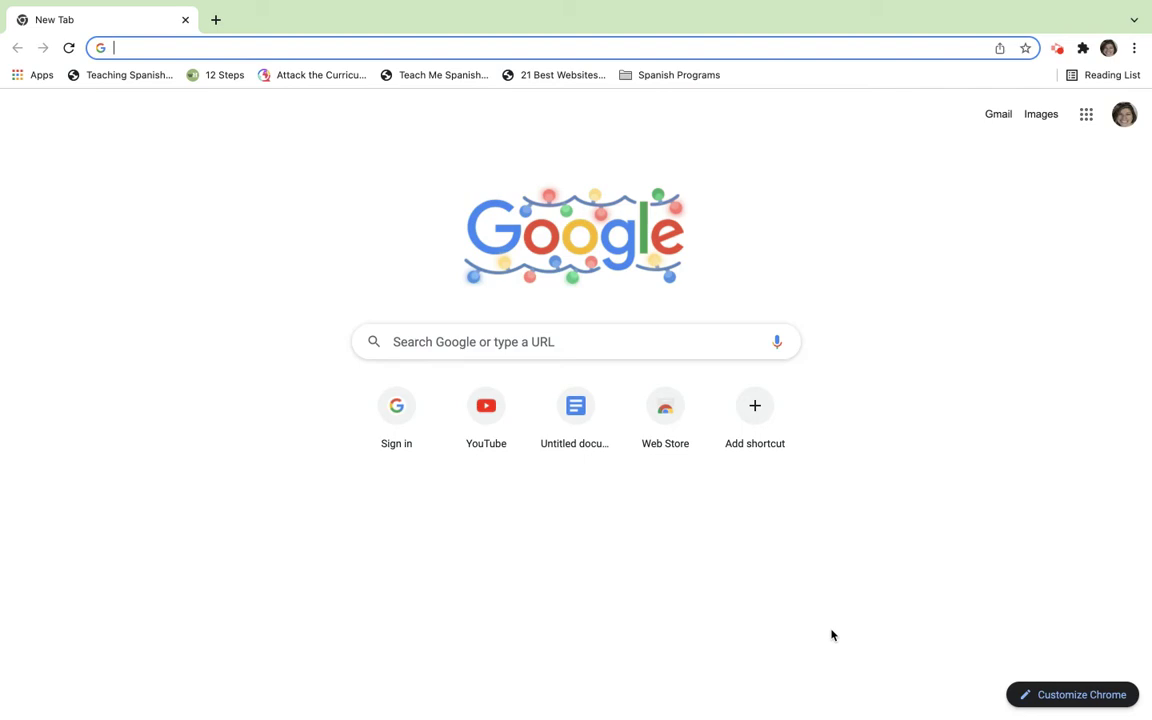
Go to Google Drive and open the Miss Riverside PDF from My Drive in the file preview.
click(1088, 116)
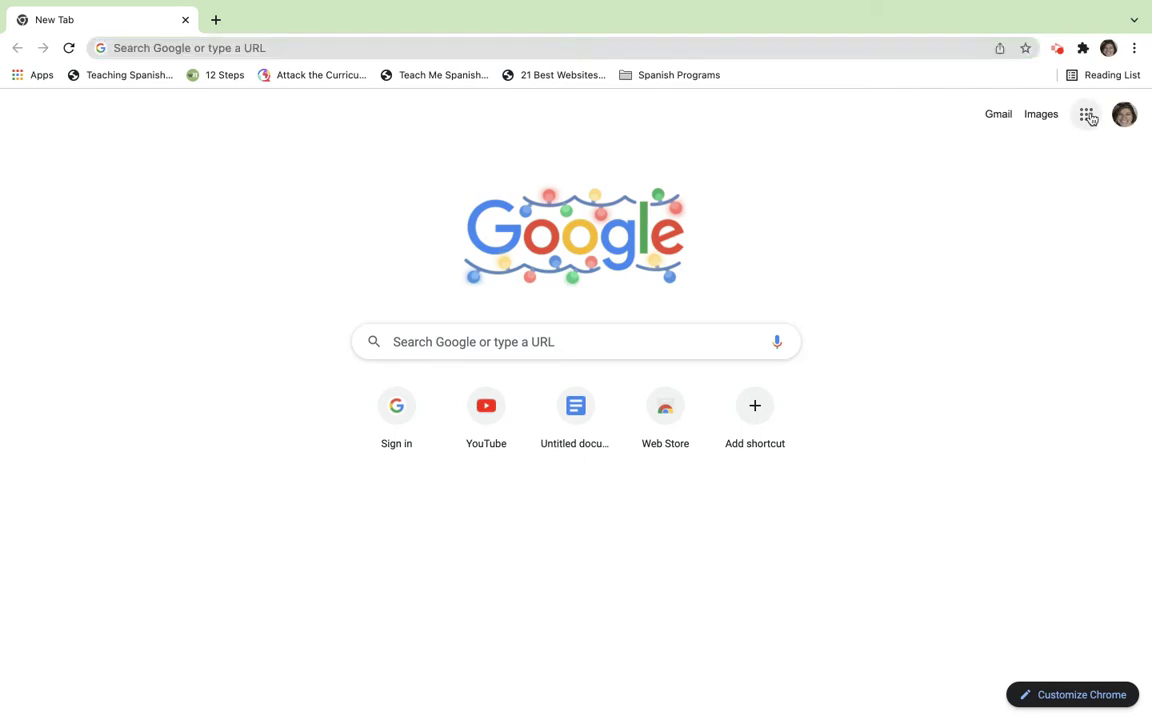
click(1094, 185)
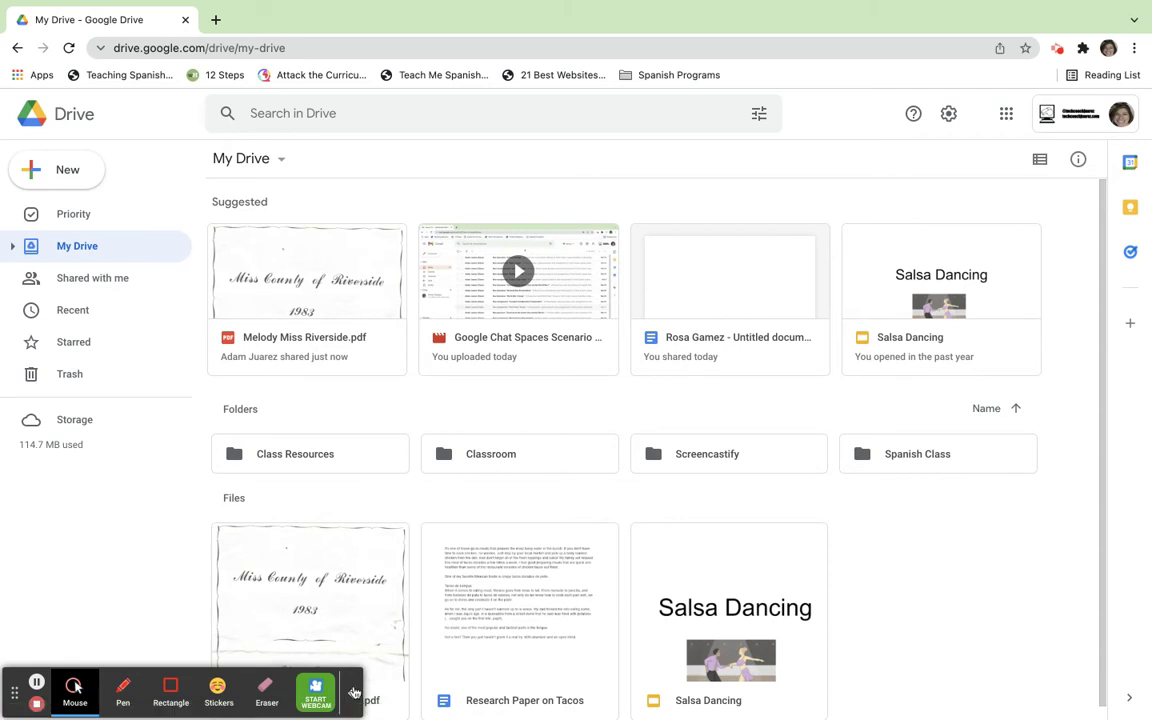
double_click(314, 577)
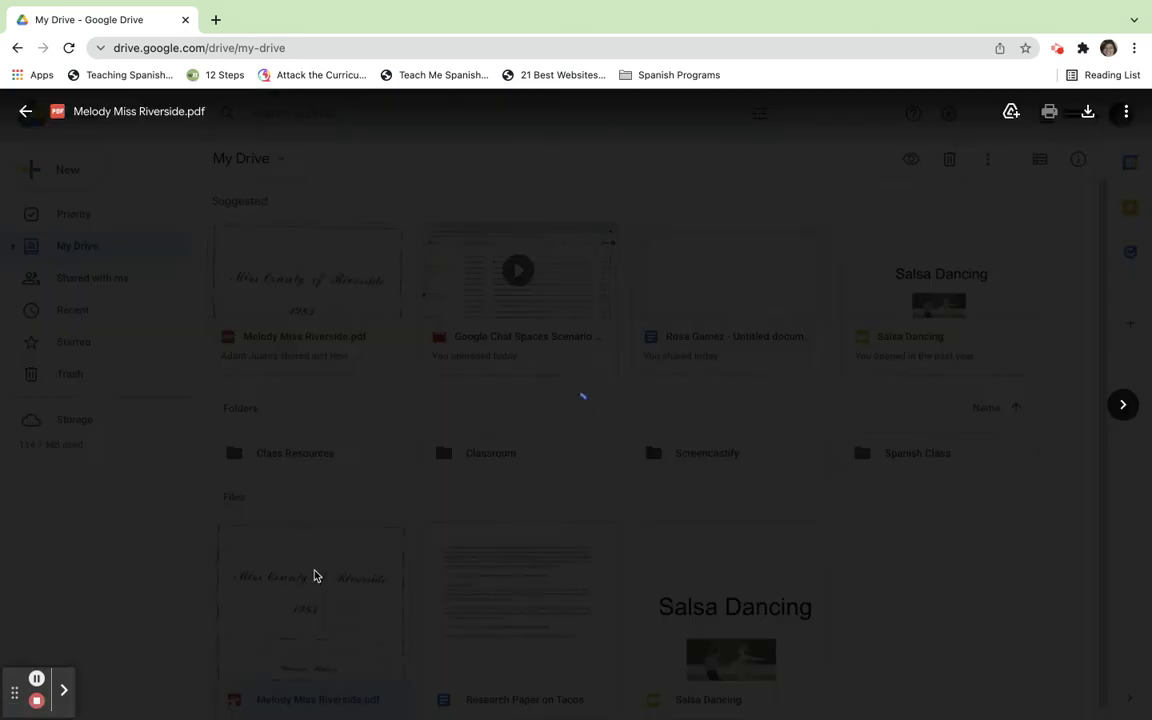
Look through all four pages of the previewed PDF and return to its first page.
scroll(400, 510, down, 2)
scroll(421, 505, down, 6)
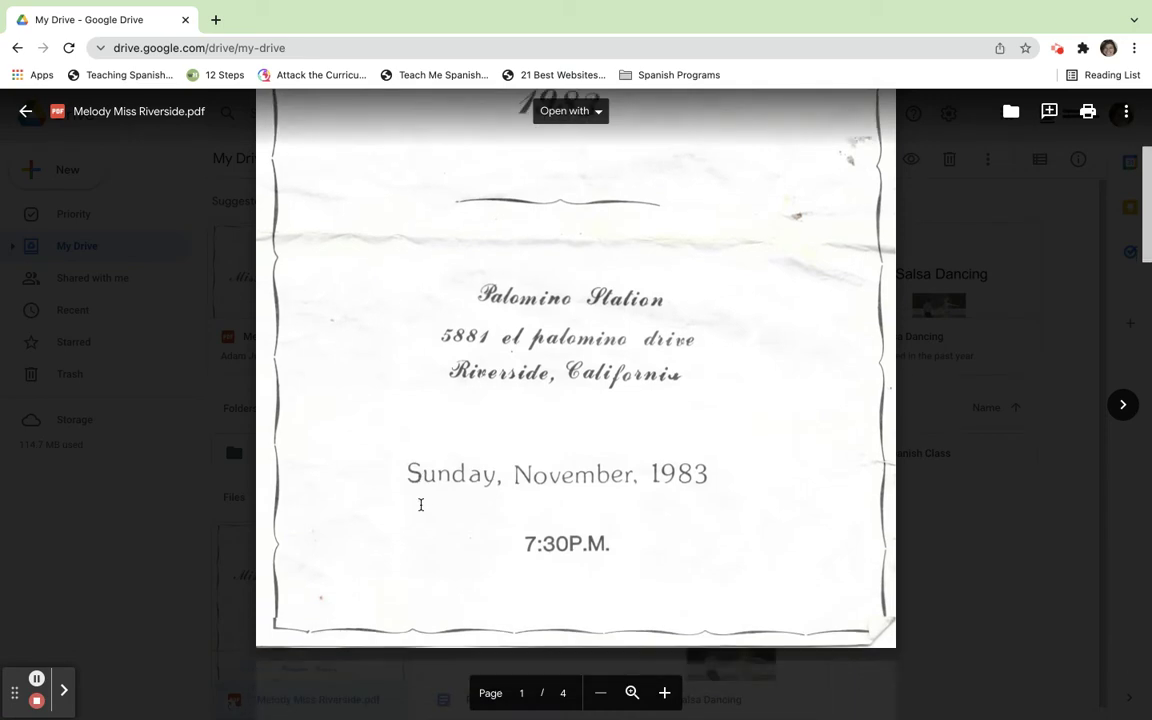
scroll(421, 505, down, 7)
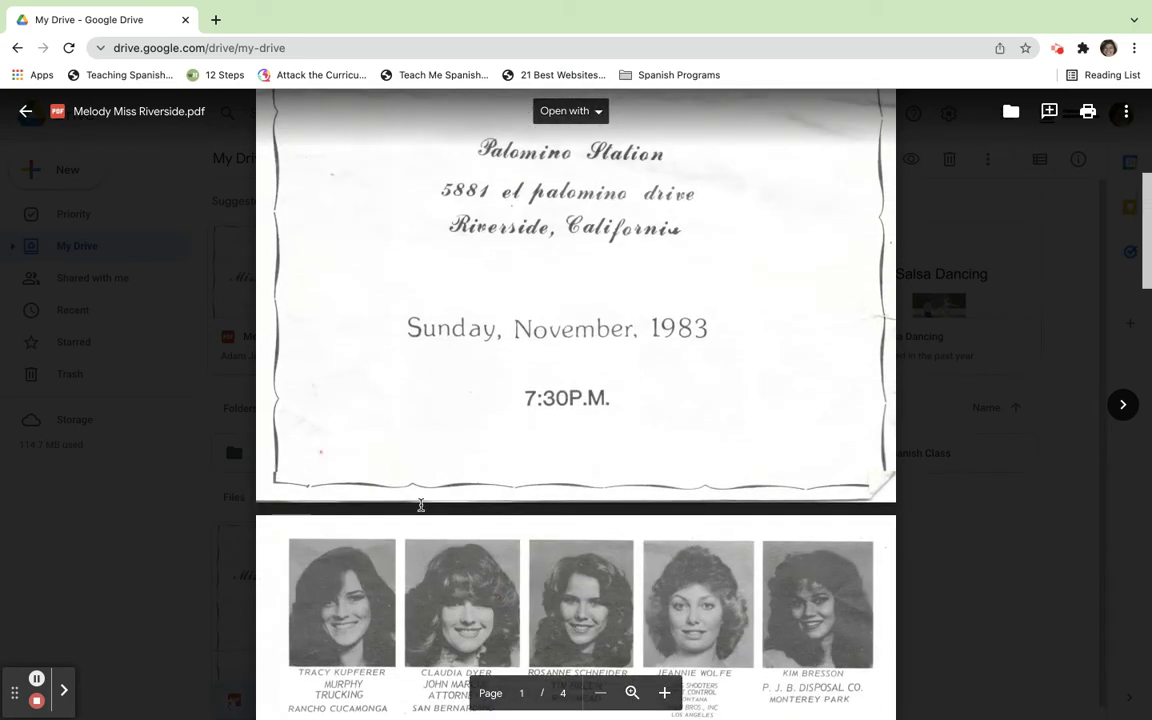
scroll(421, 505, down, 8)
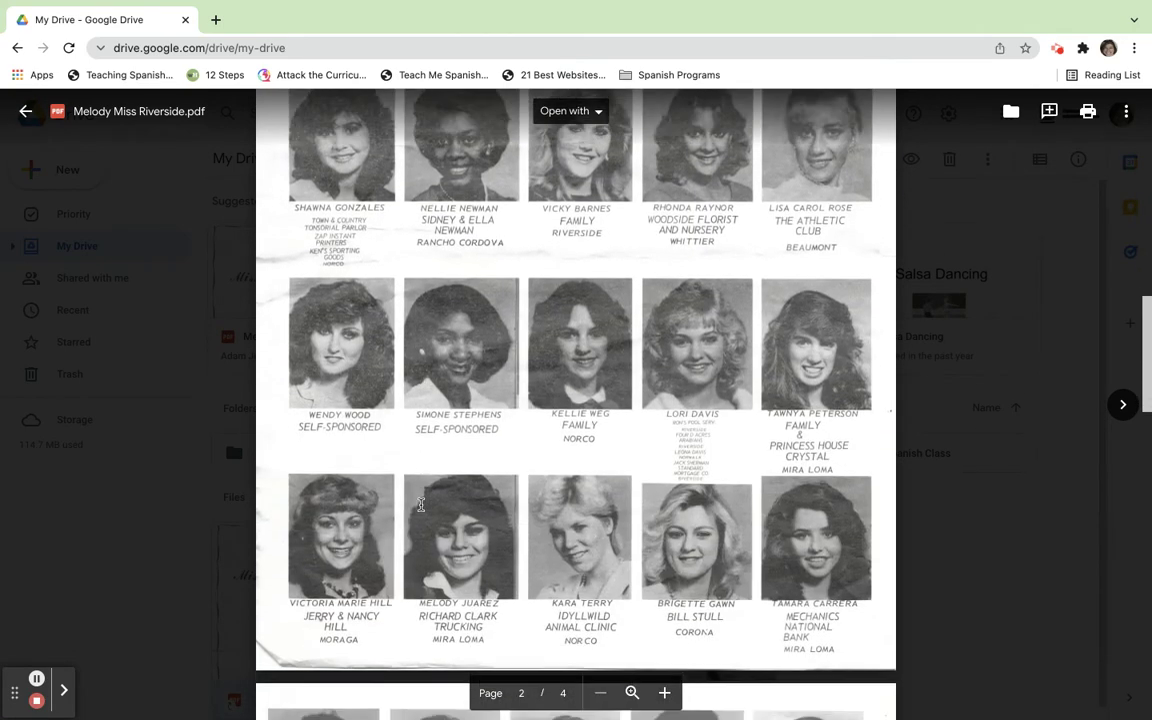
scroll(421, 505, down, 8)
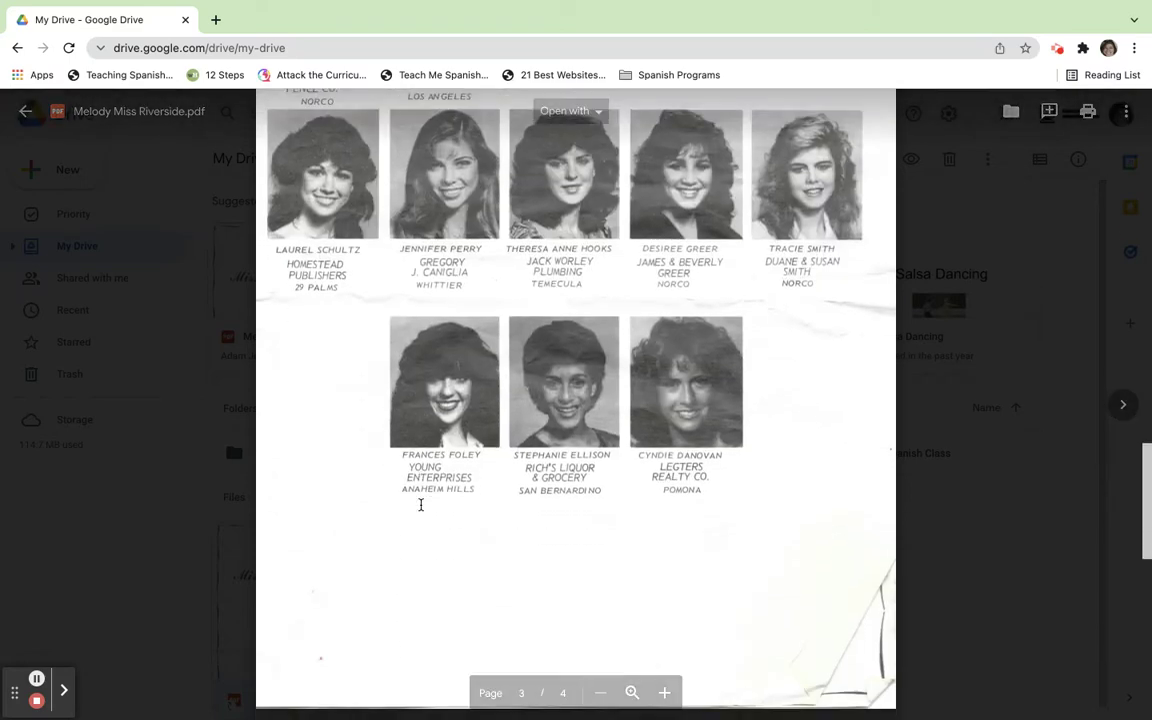
scroll(421, 505, down, 5)
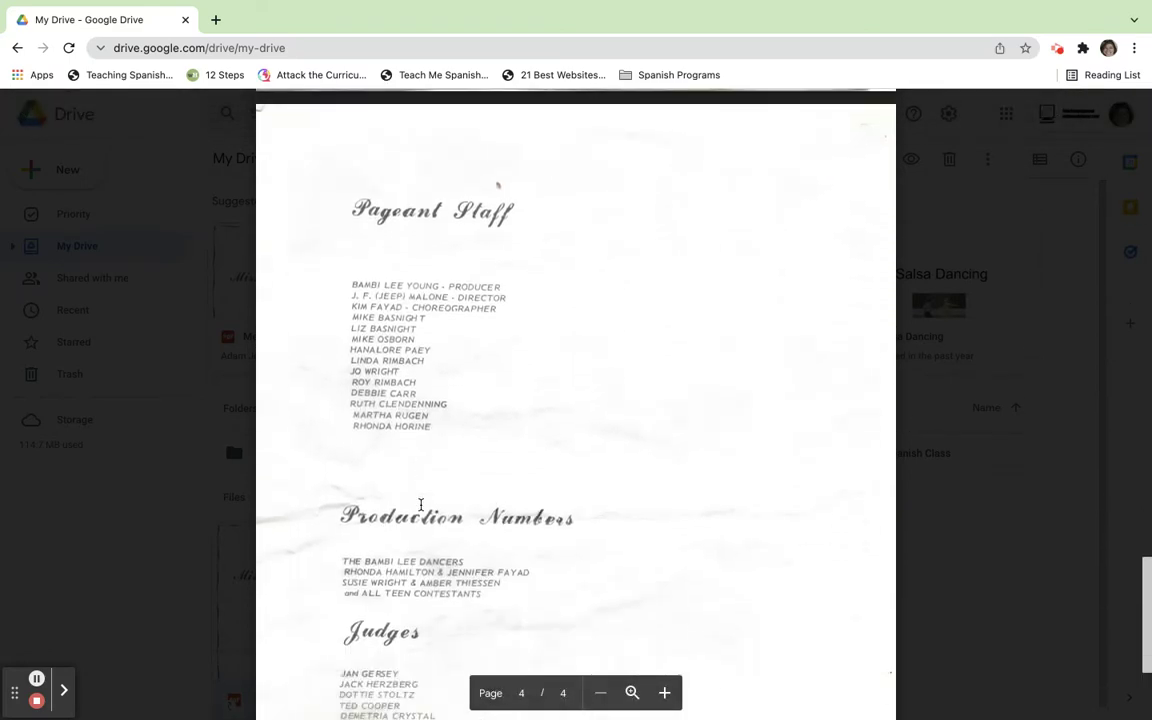
scroll(421, 505, up, 15)
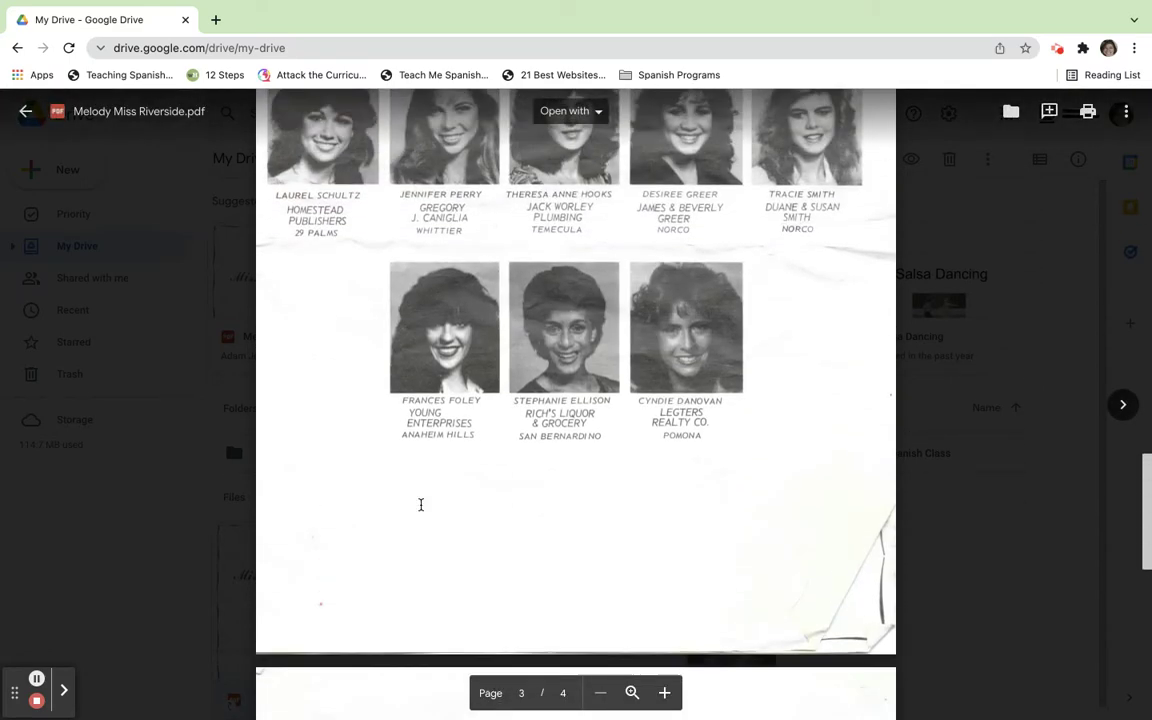
scroll(421, 505, up, 10)
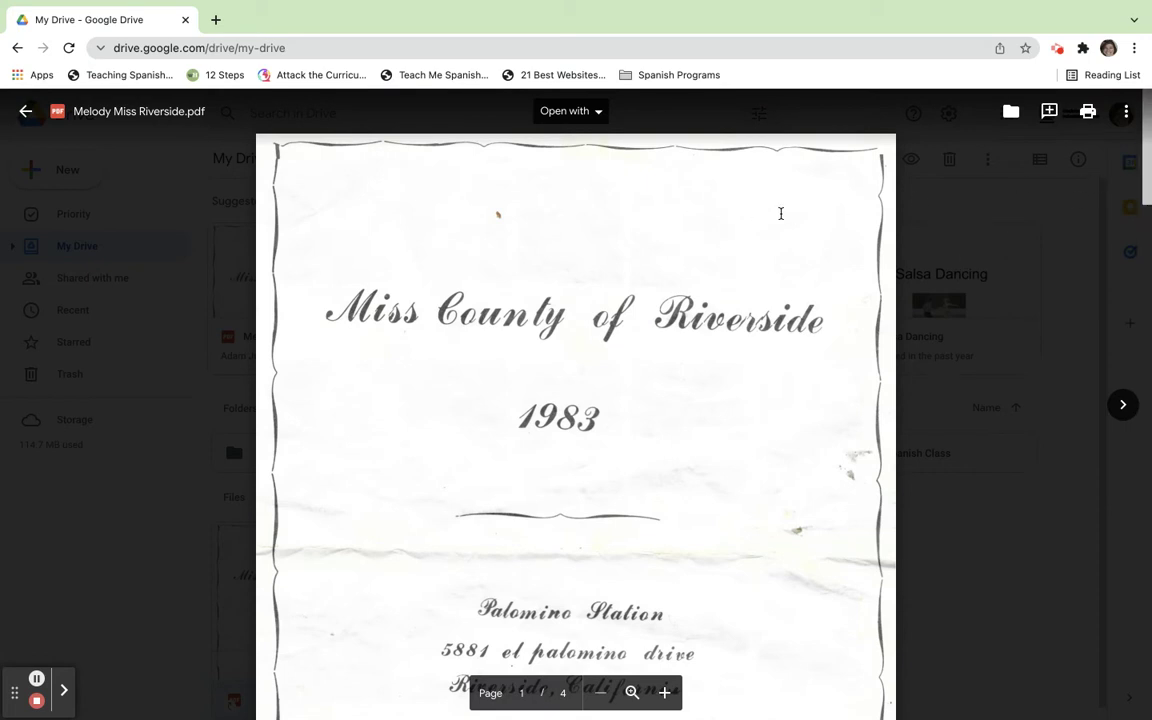
Check the PDF's sharing options and close the file preview to return to My Drive.
click(1126, 112)
click(987, 148)
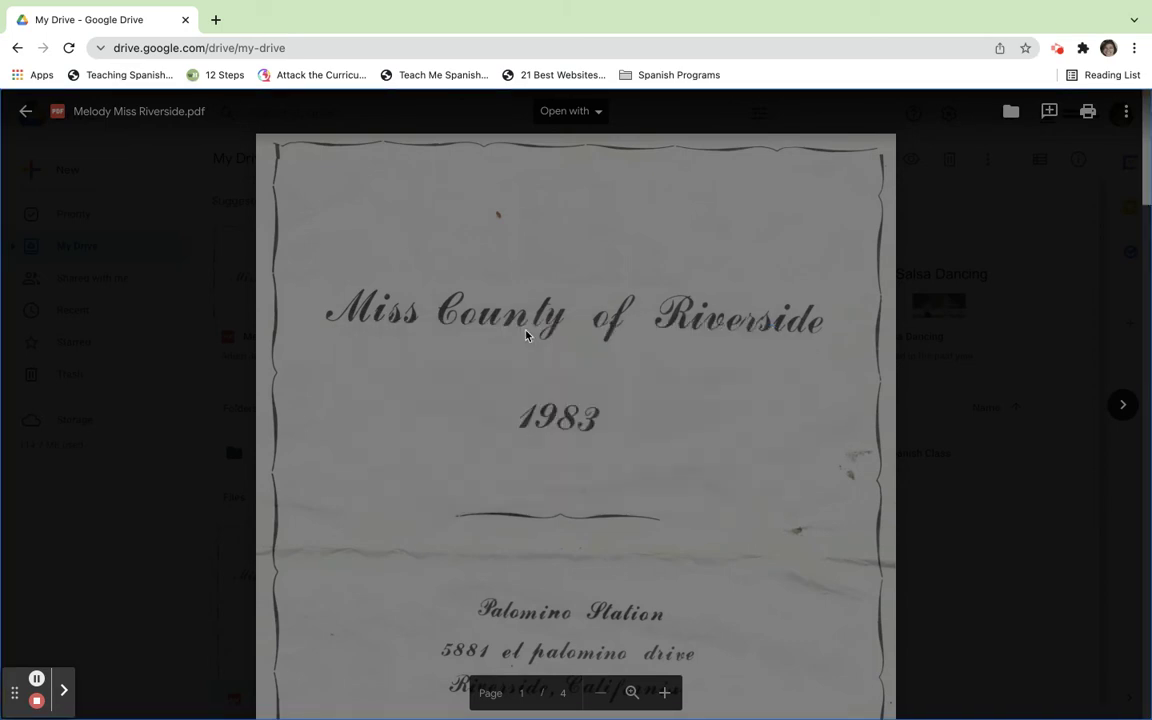
click(997, 504)
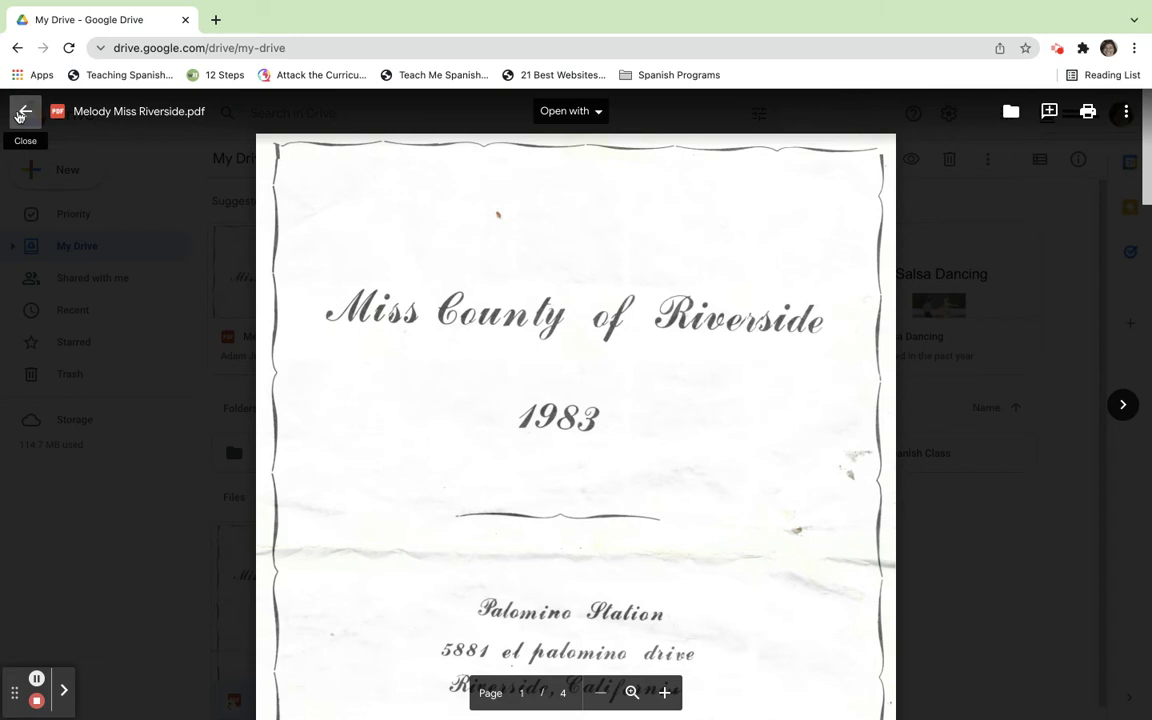
click(24, 112)
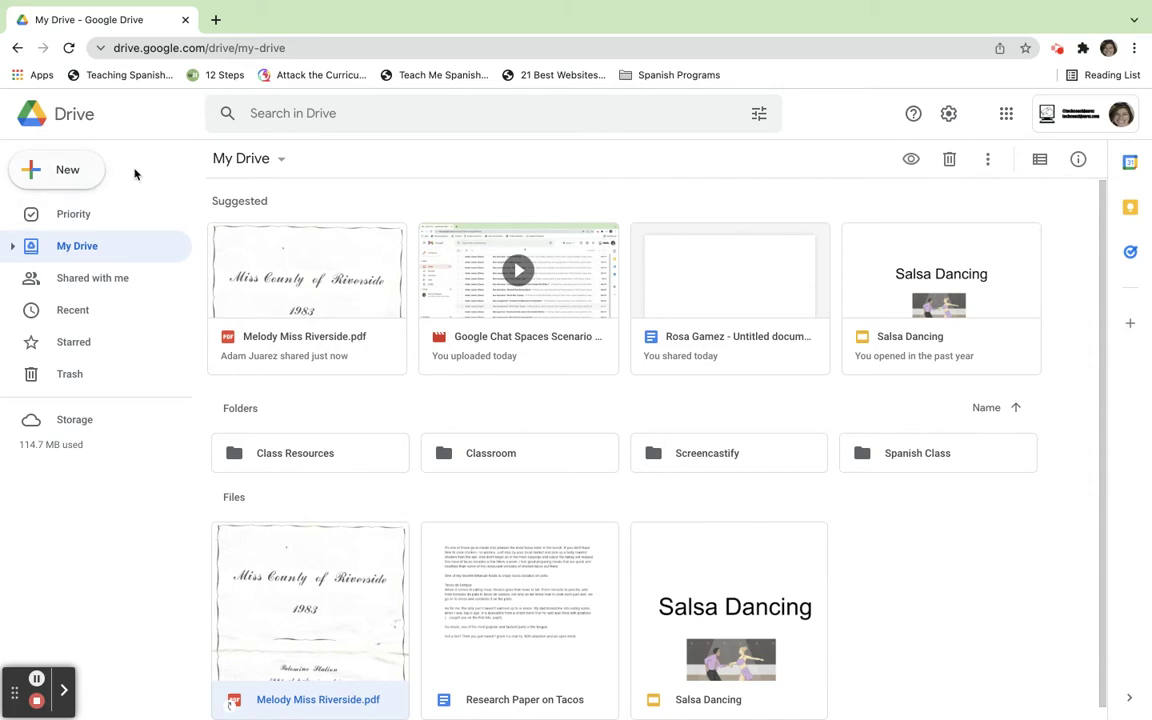
Upload Chapter 3 Iron Chef.pptx and Organic EdTech Matrix_ GIFT and Graduate Outcomes.docx from the Downloads folder to My Drive.
click(70, 171)
click(117, 217)
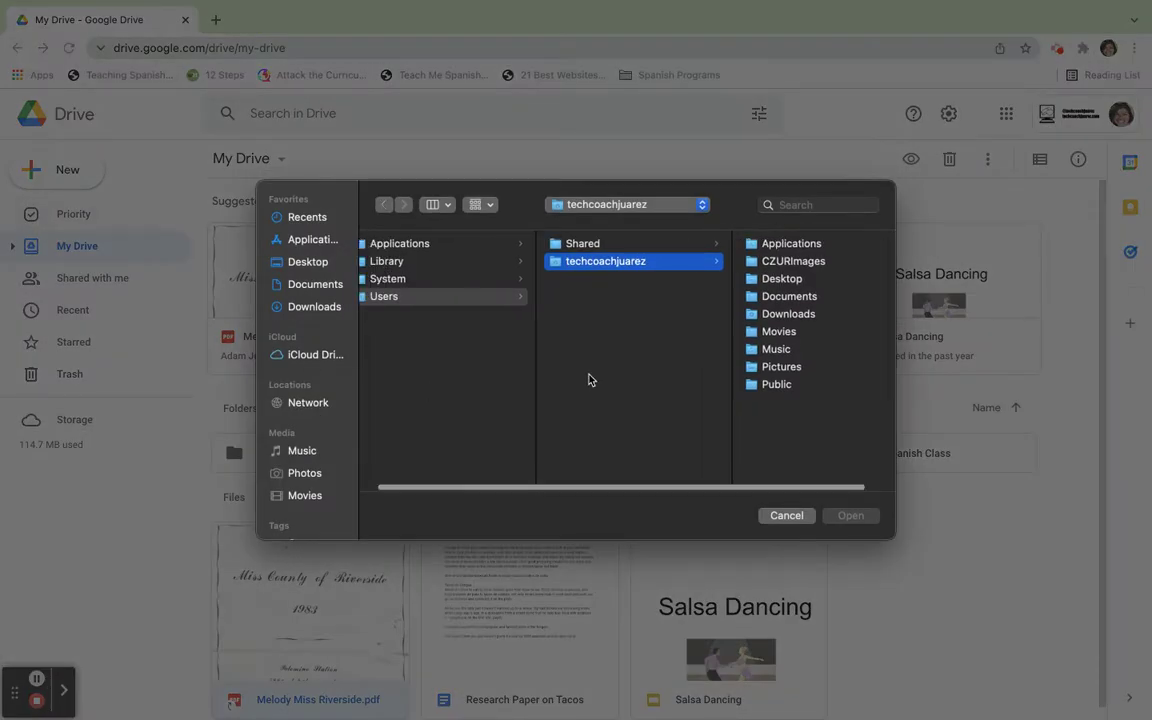
click(305, 307)
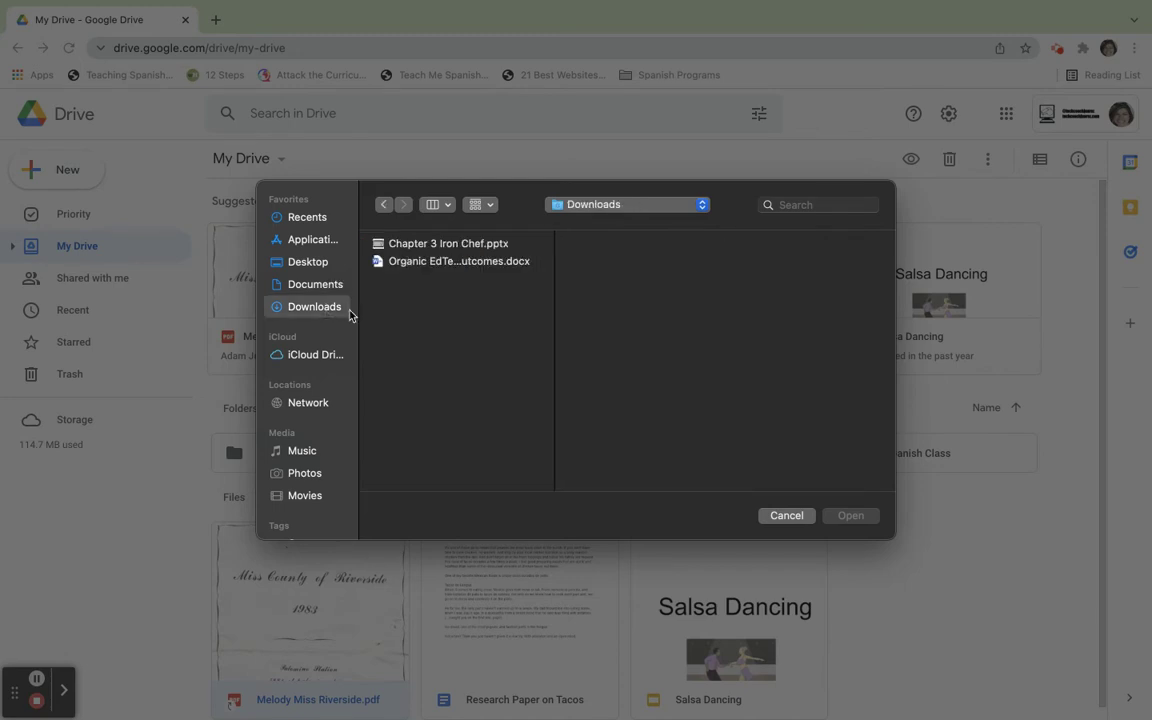
click(430, 246)
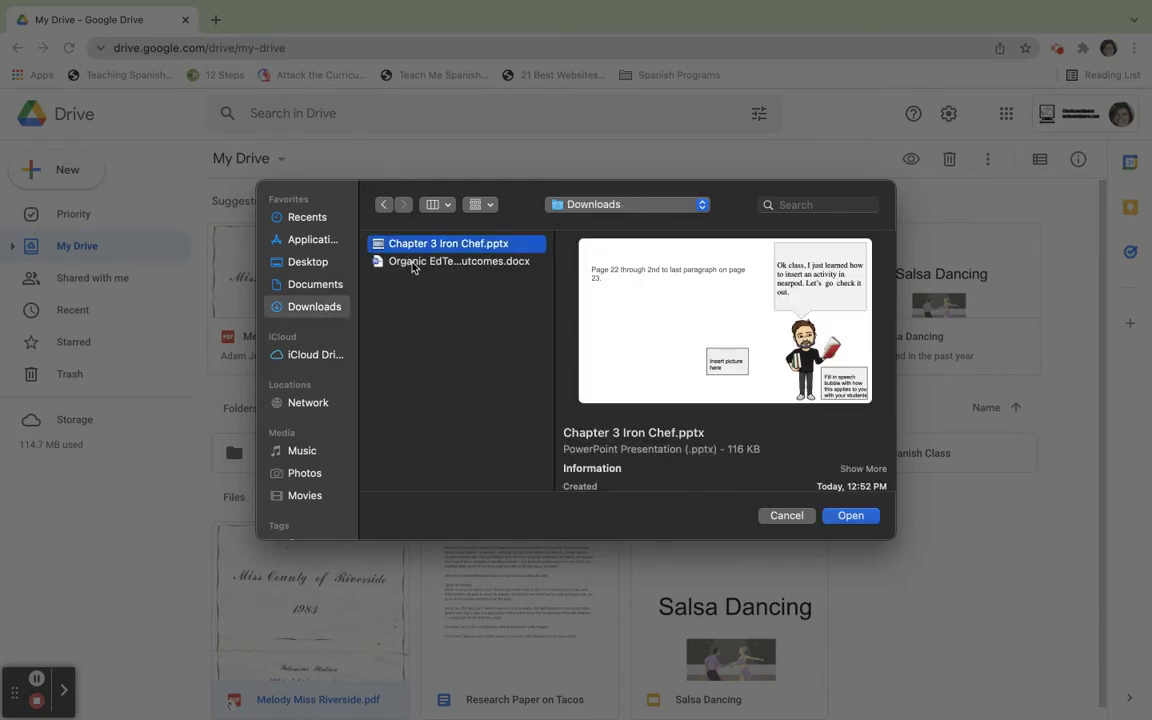
click(414, 264)
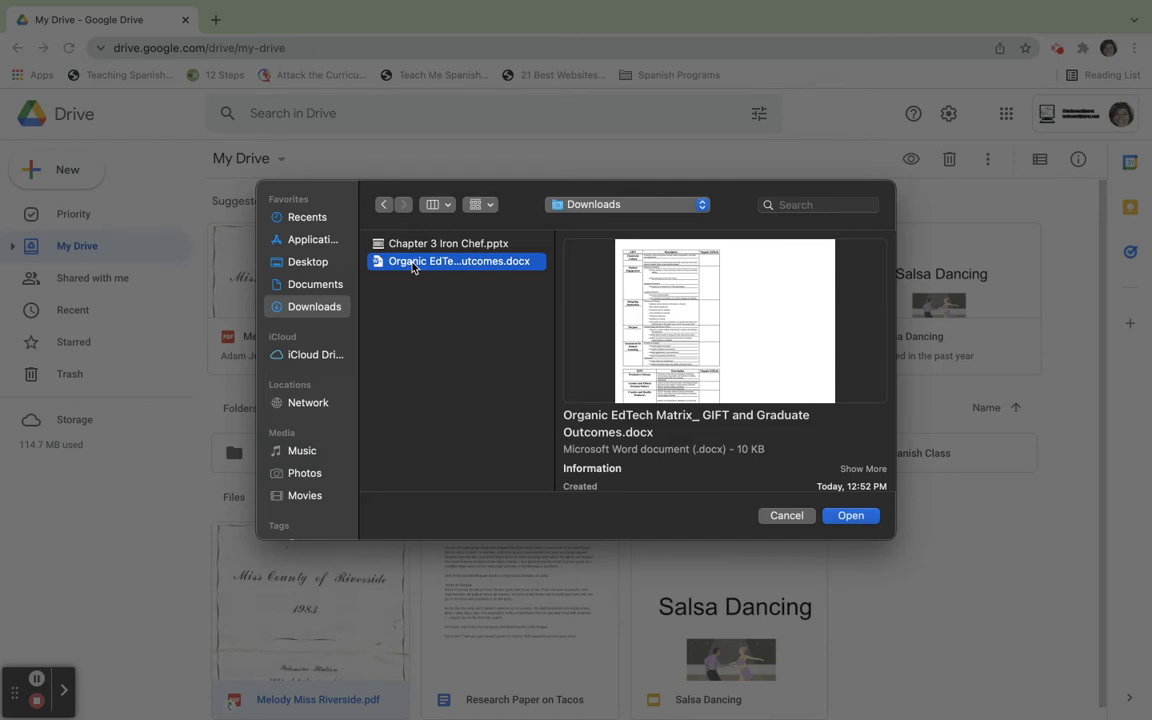
click(455, 334)
click(425, 245)
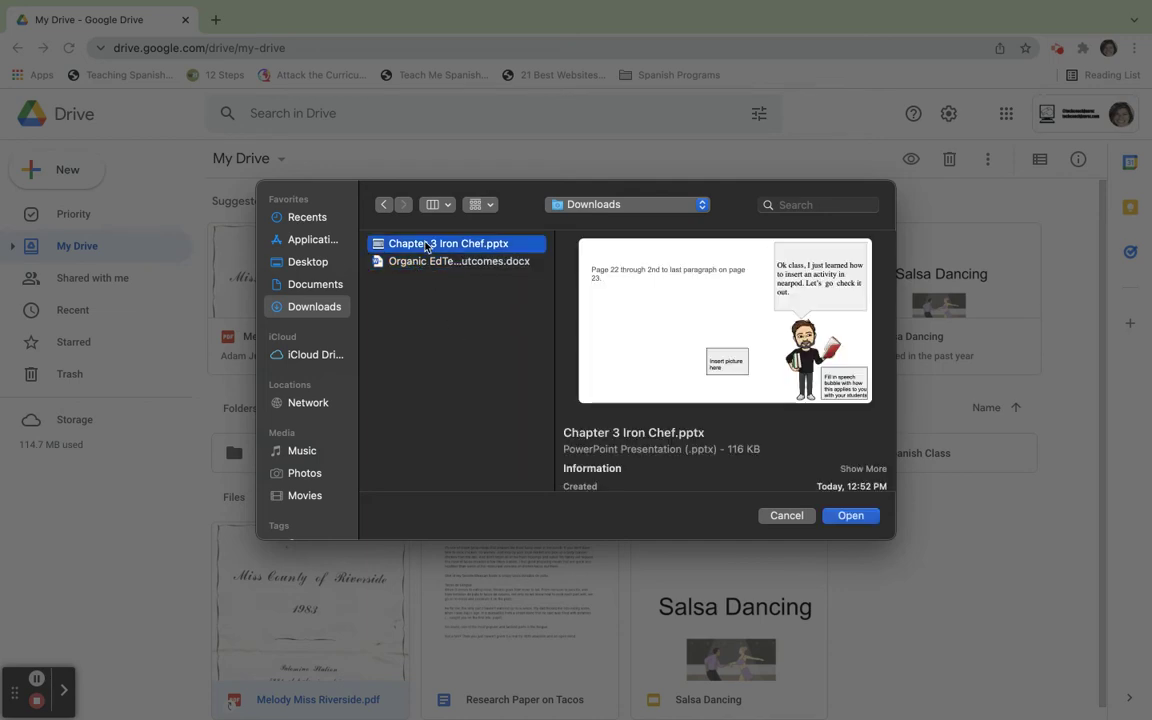
shift+click(418, 260)
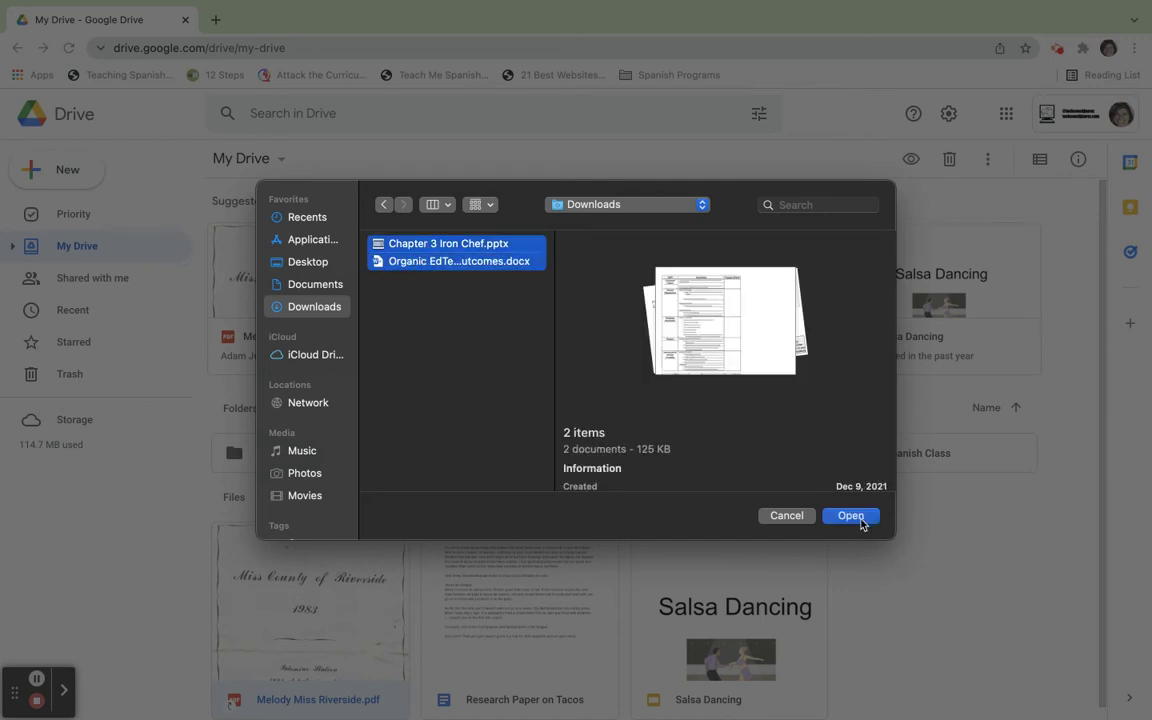
click(850, 516)
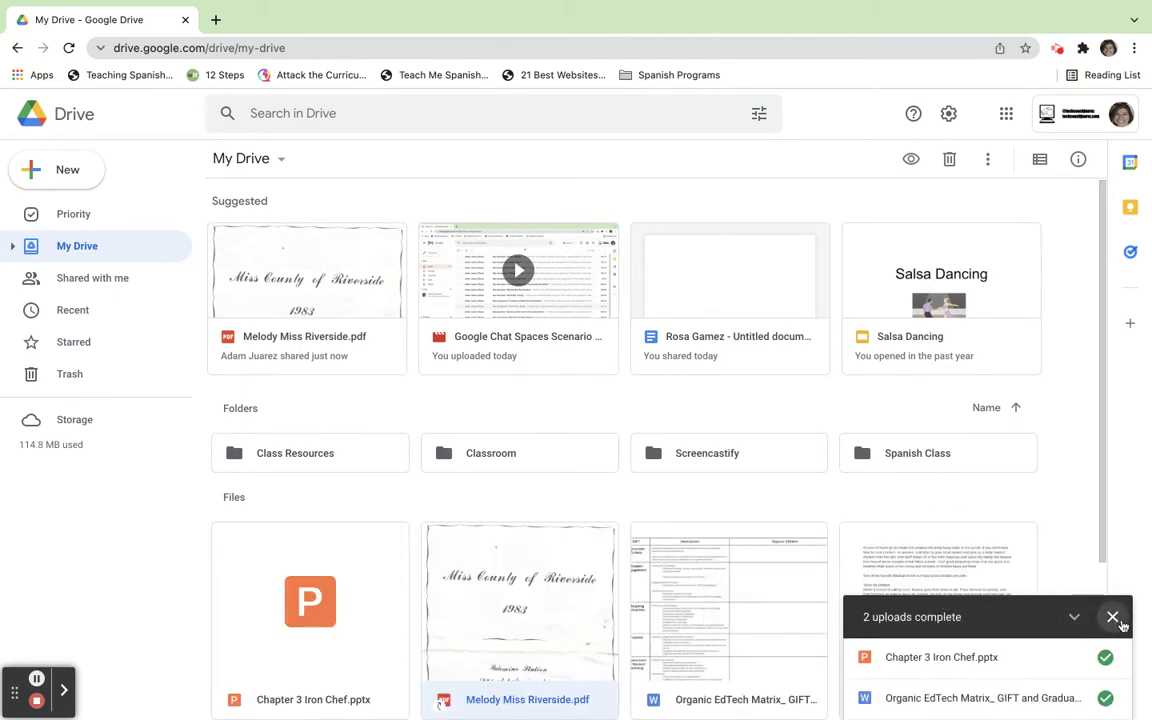
click(1116, 619)
View the uploaded Organic EdTech Matrix Word file in Google Docs, dismissing the Office Editing welcome, and close it.
scroll(1075, 625, down, 1)
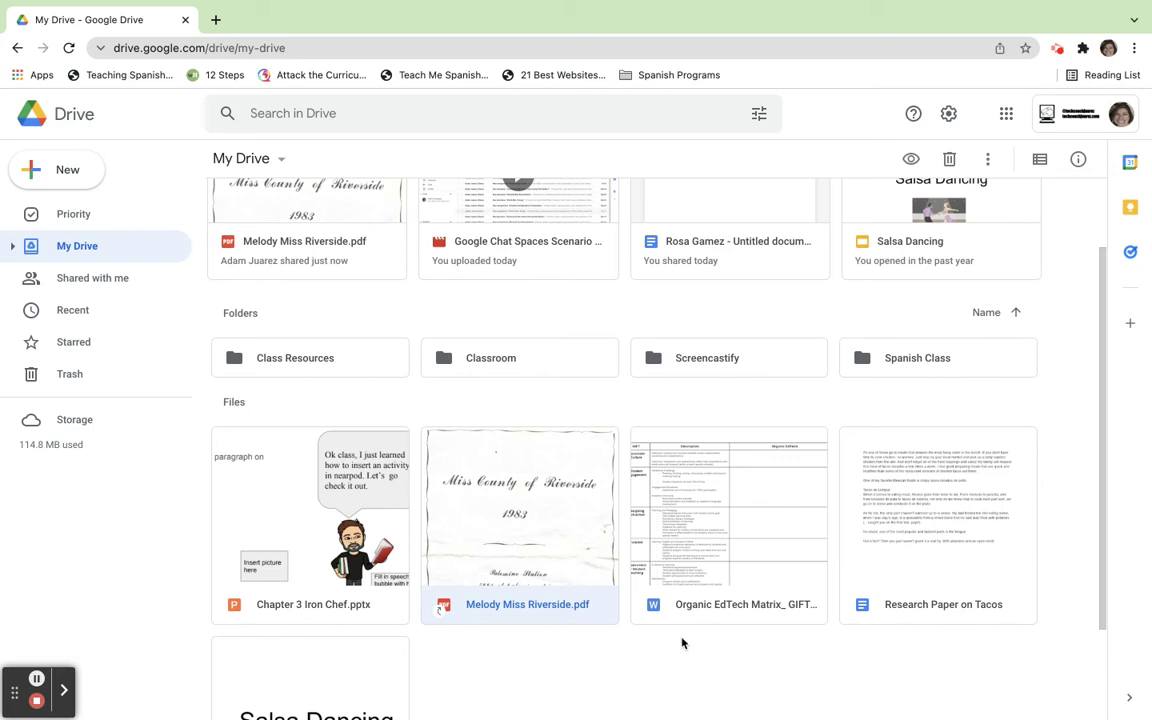
double_click(697, 496)
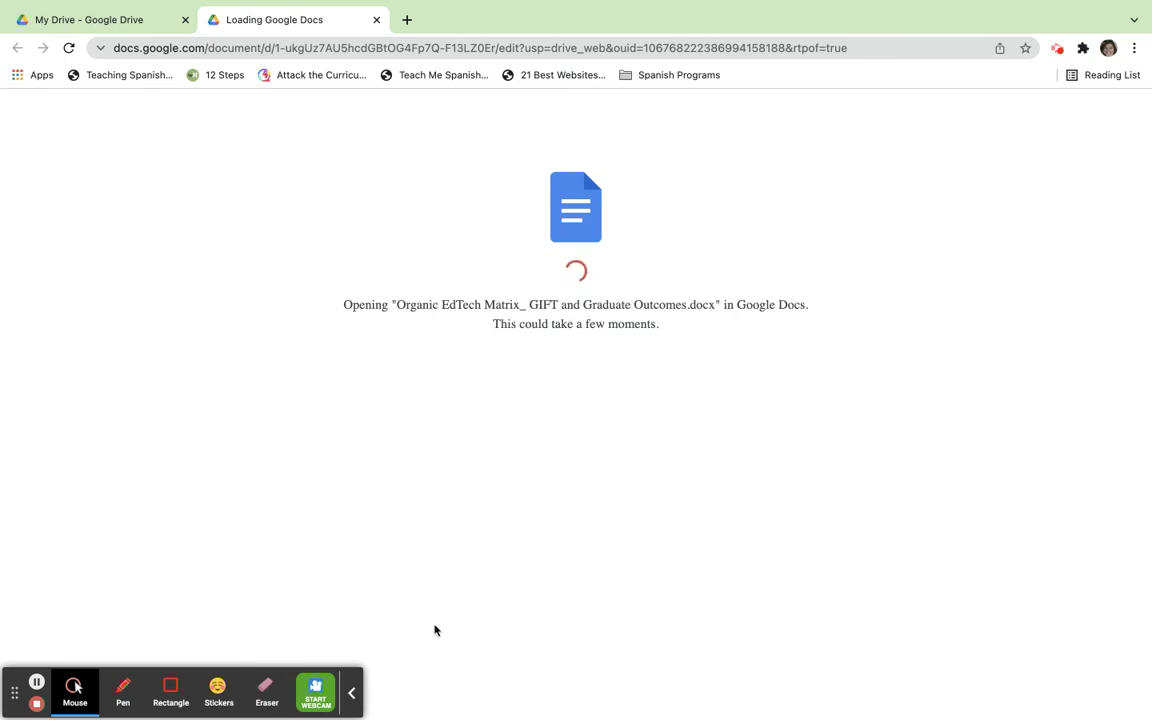
click(352, 697)
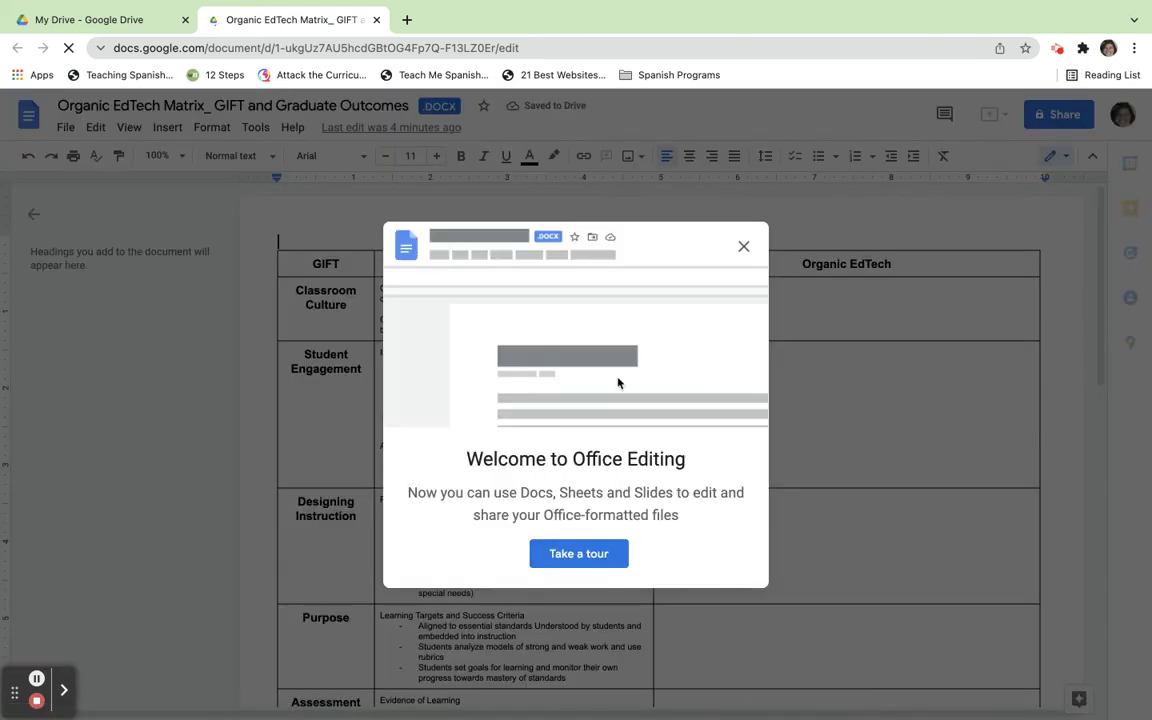
click(743, 247)
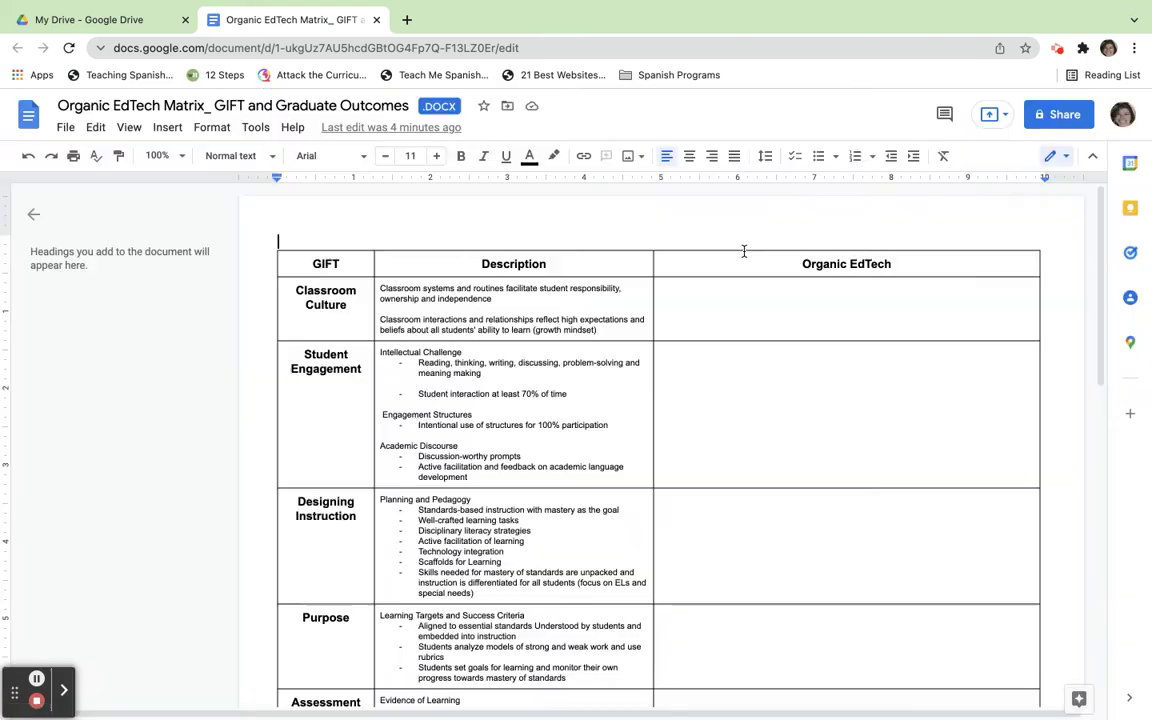
click(377, 21)
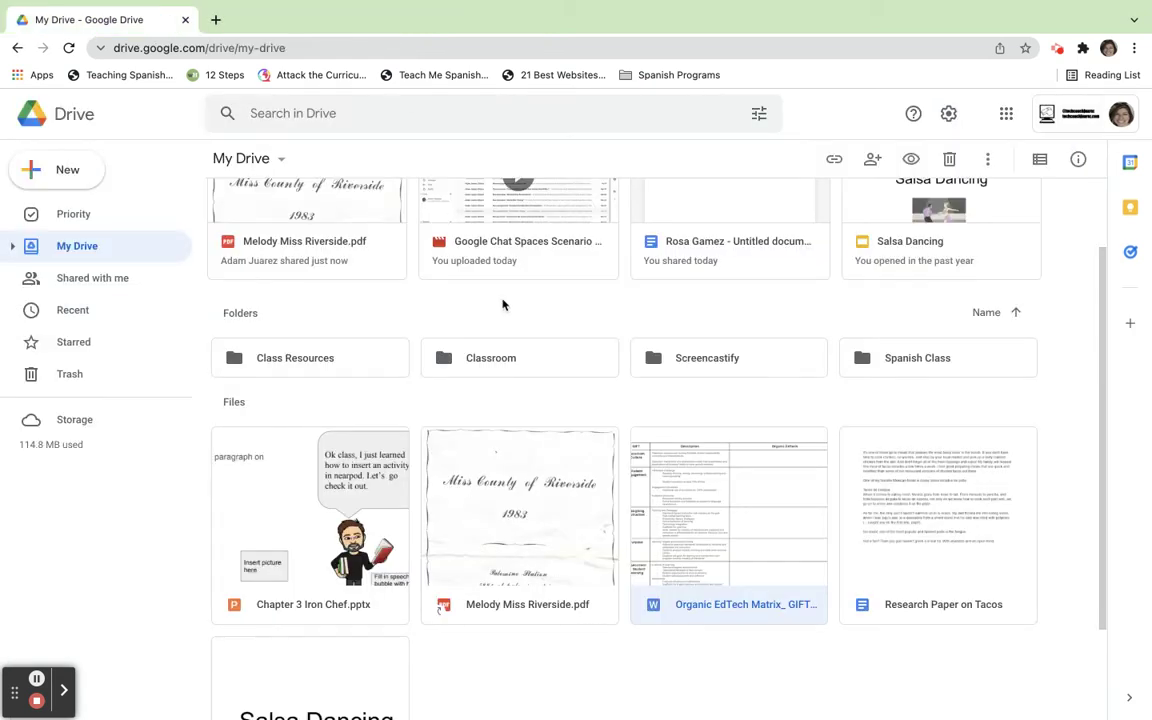
click(548, 672)
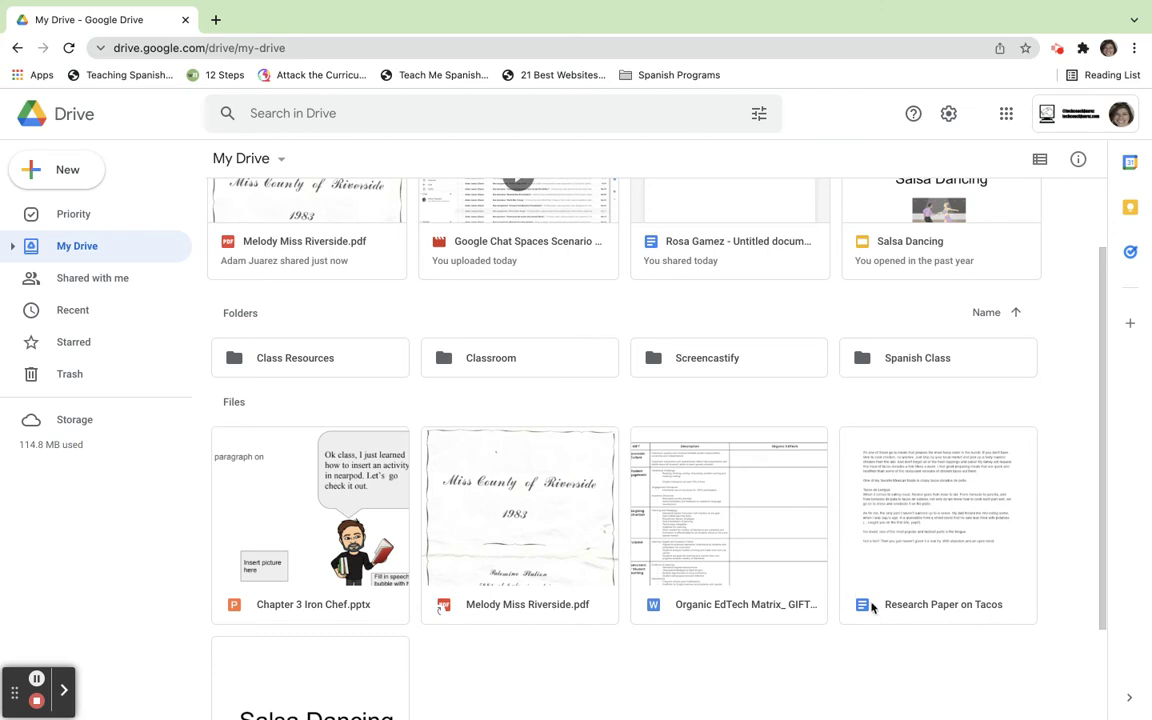
Enable converting uploaded files to Google Docs editor format in the Drive settings.
scroll(800, 450, up, 2)
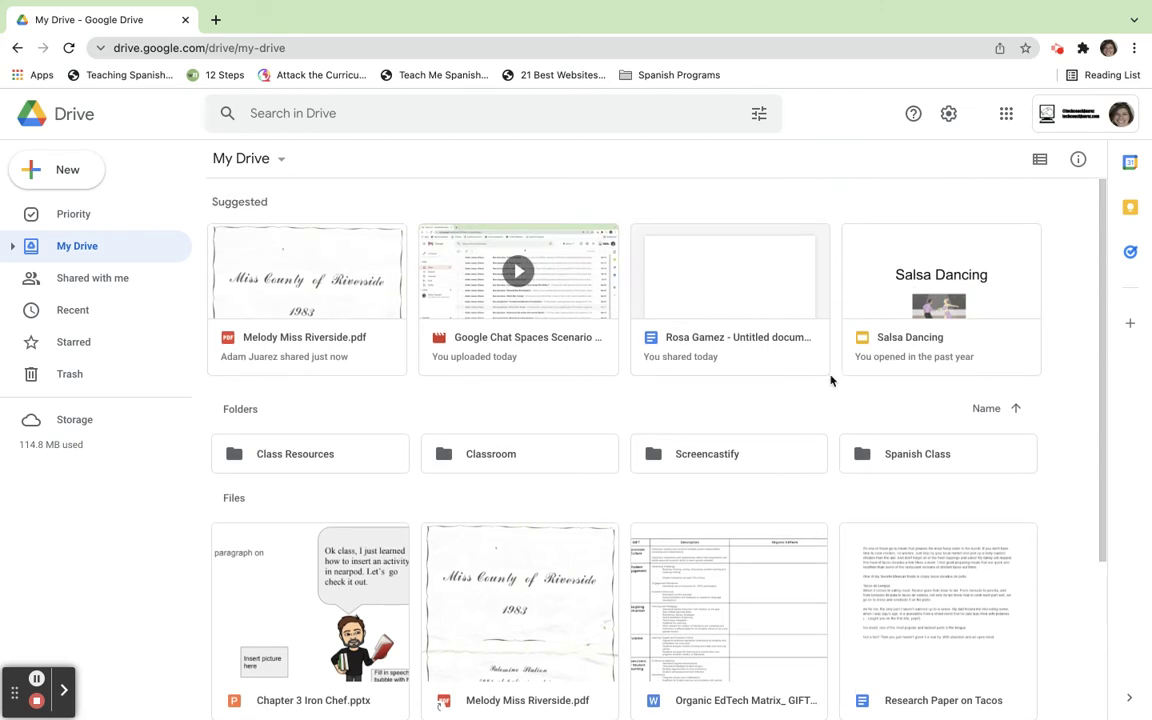
click(948, 117)
click(814, 158)
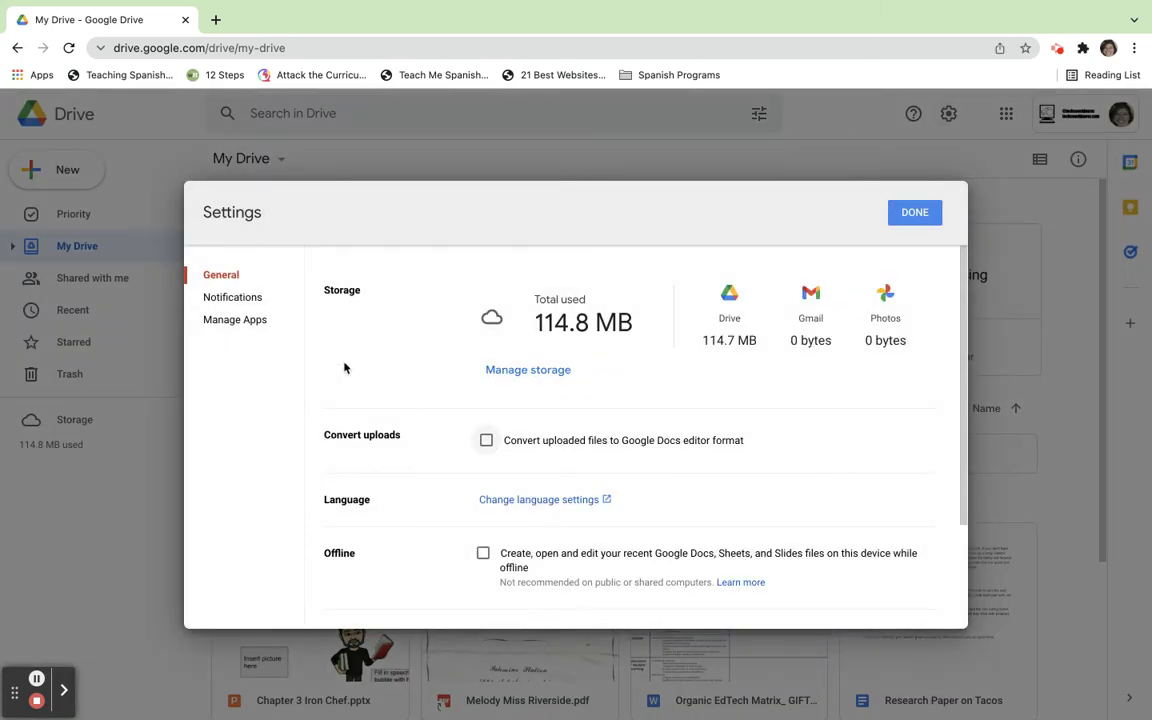
click(485, 441)
click(909, 212)
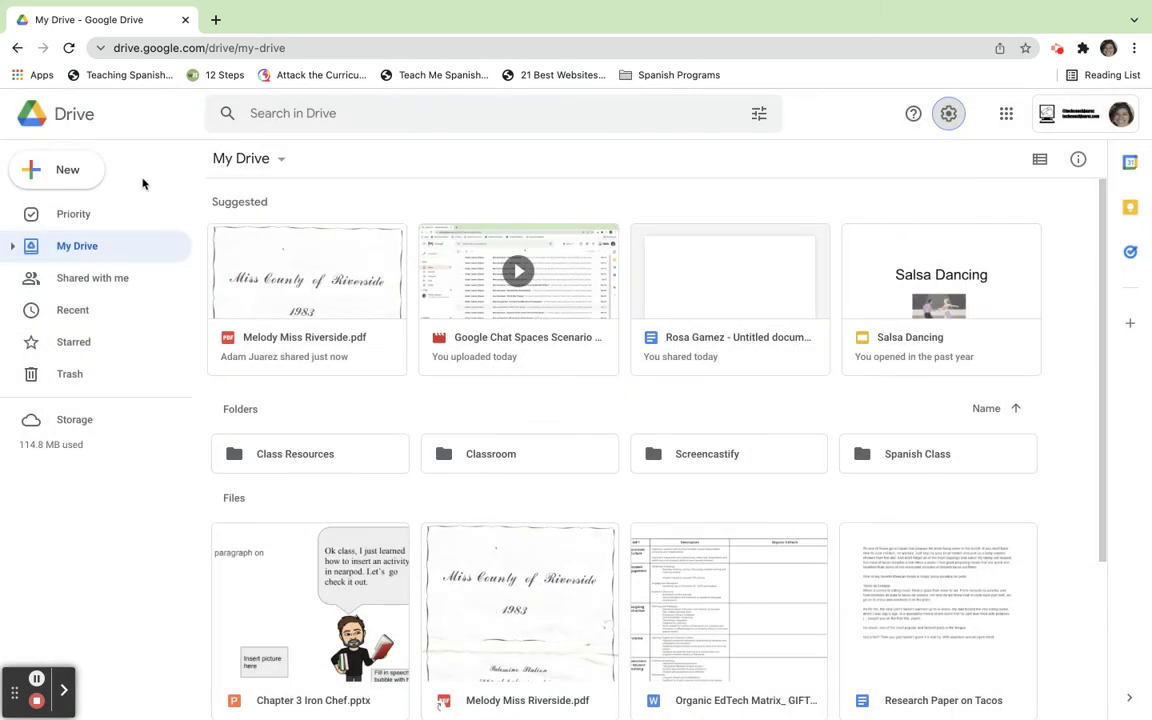
Upload the Chapter 3 Iron Chef presentation and the Organic EdTech Matrix document again from Downloads as converted Google files.
click(68, 166)
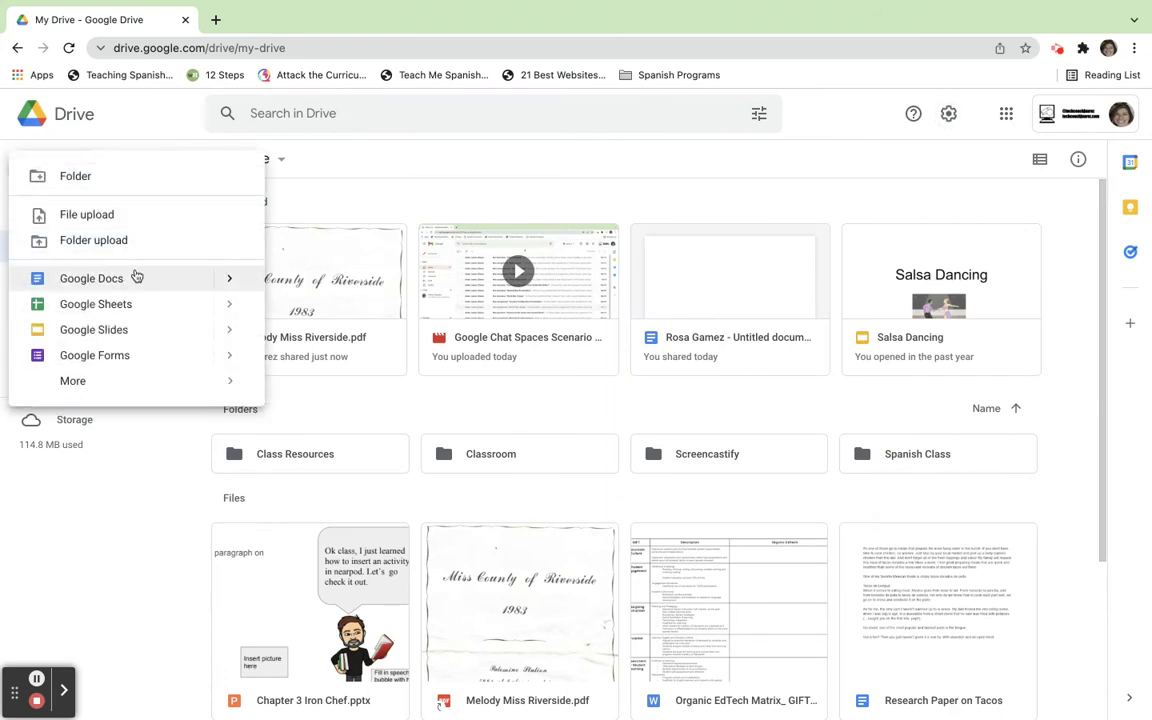
click(112, 216)
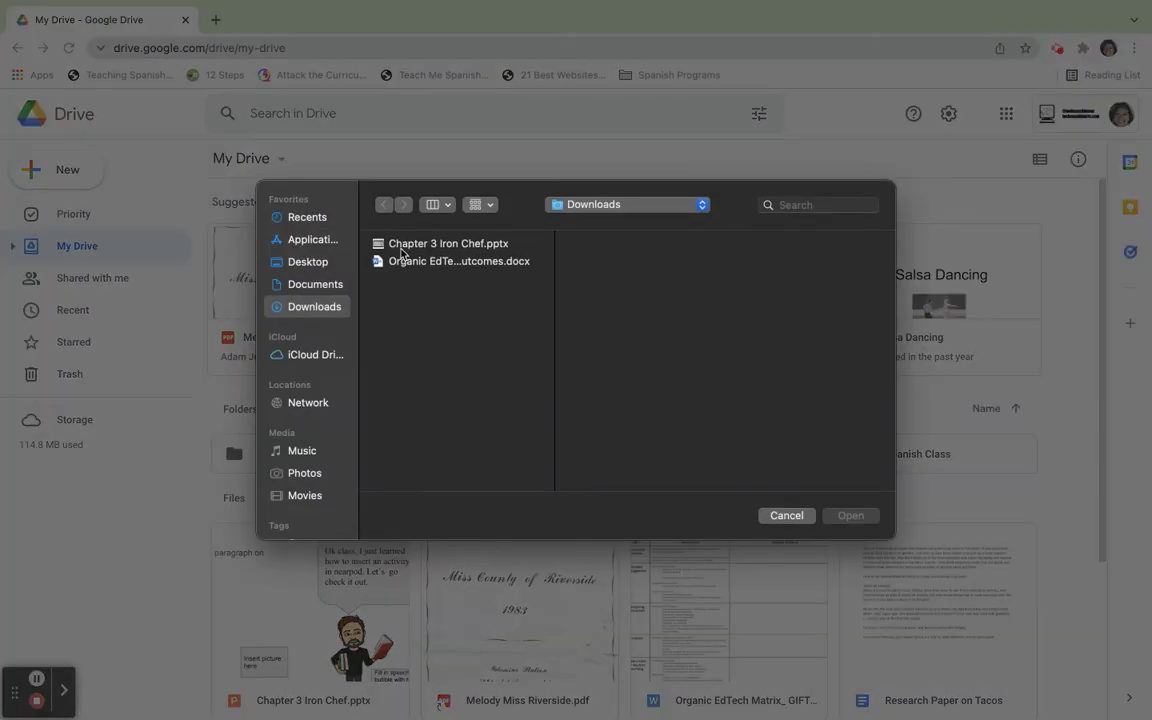
click(415, 244)
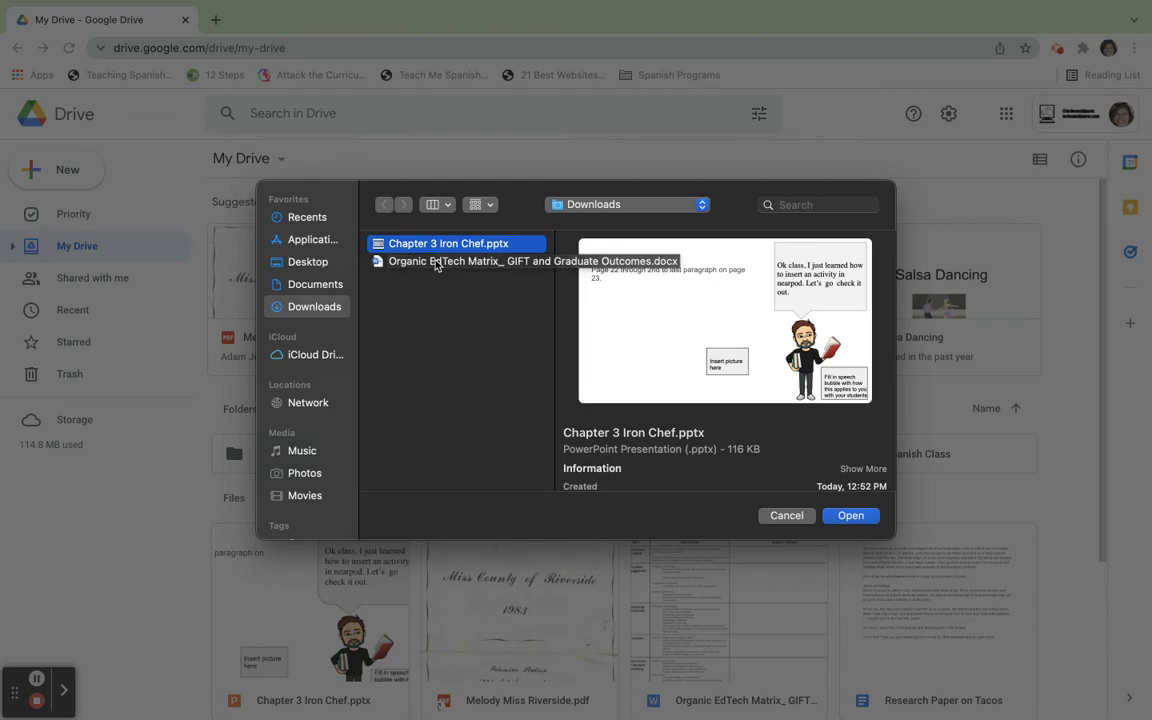
shift+click(424, 262)
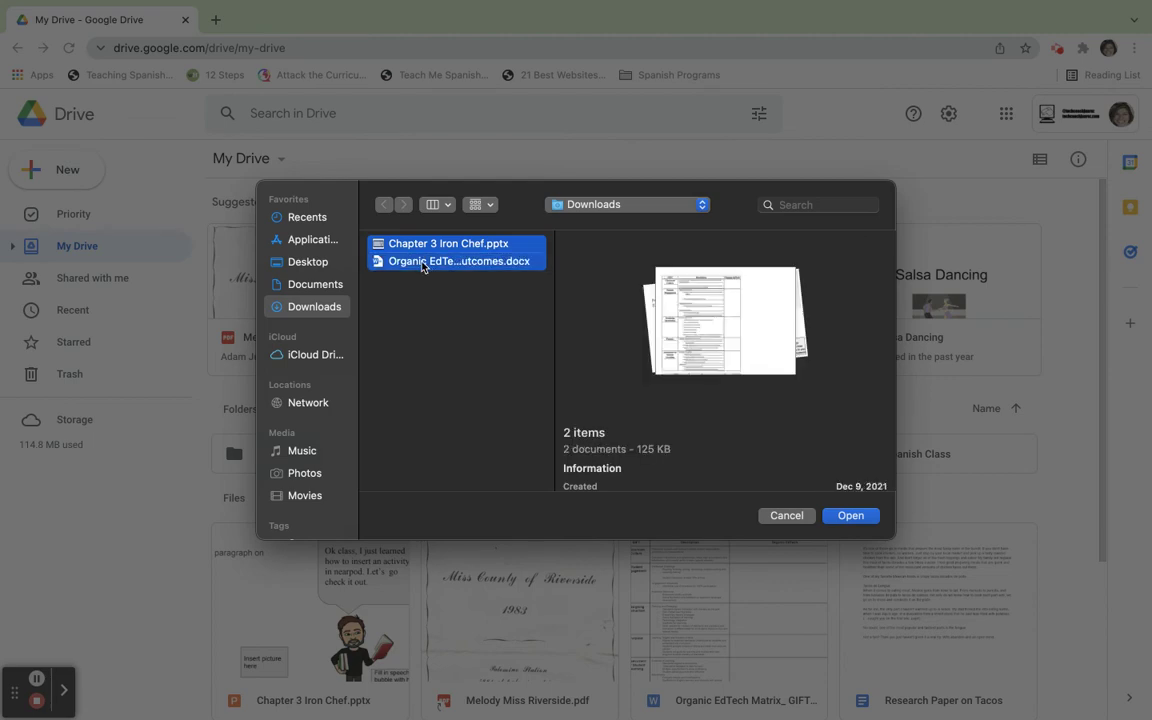
click(851, 515)
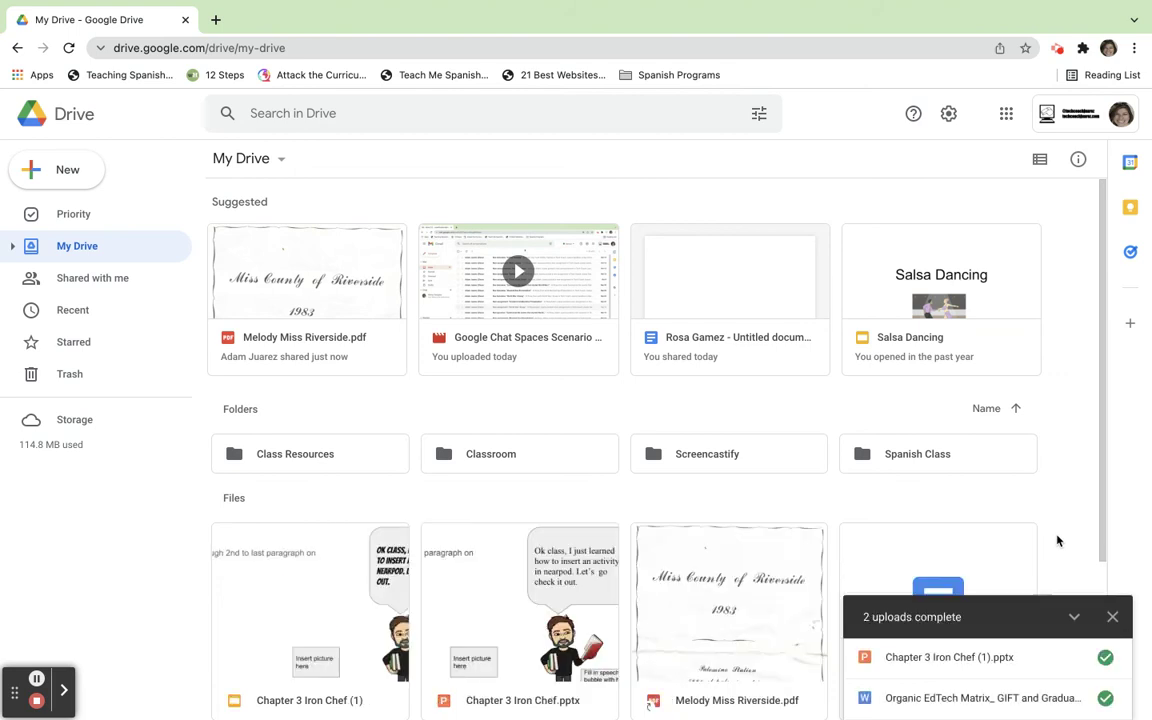
click(1112, 616)
scroll(1054, 571, down, 2)
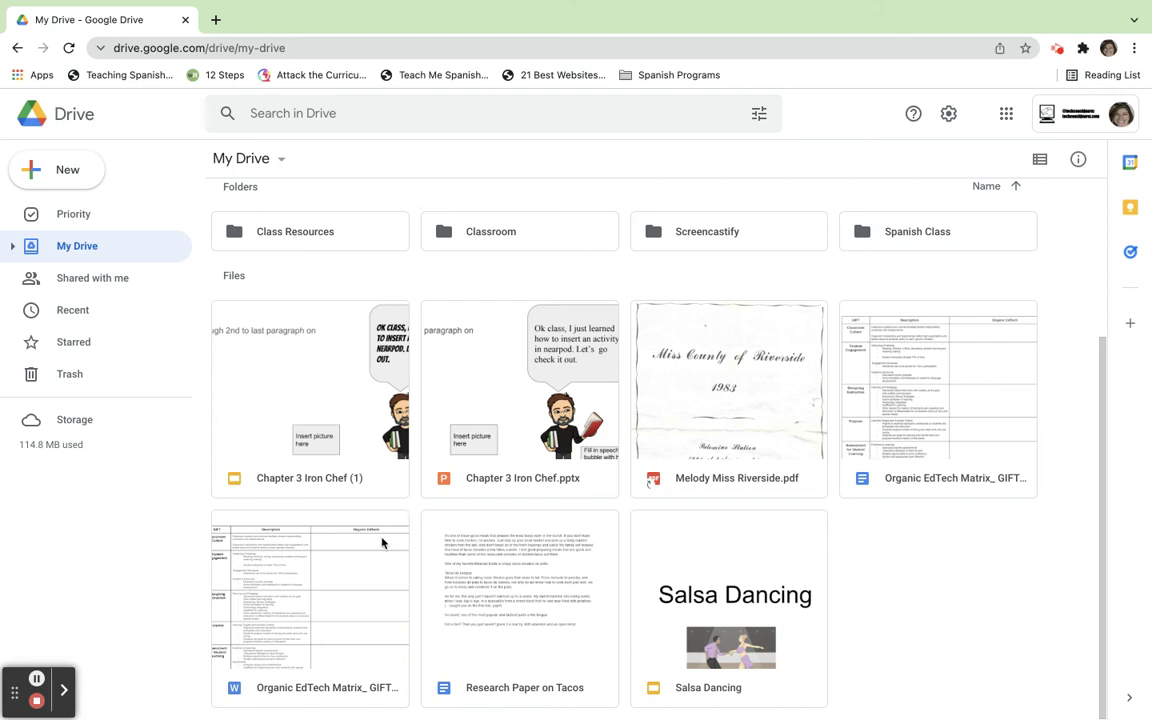
Move both Chapter 3 Iron Chef presentations and both Organic EdTech Matrix documents from My Drive into the Class Resources folder.
click(930, 420)
super+click(463, 475)
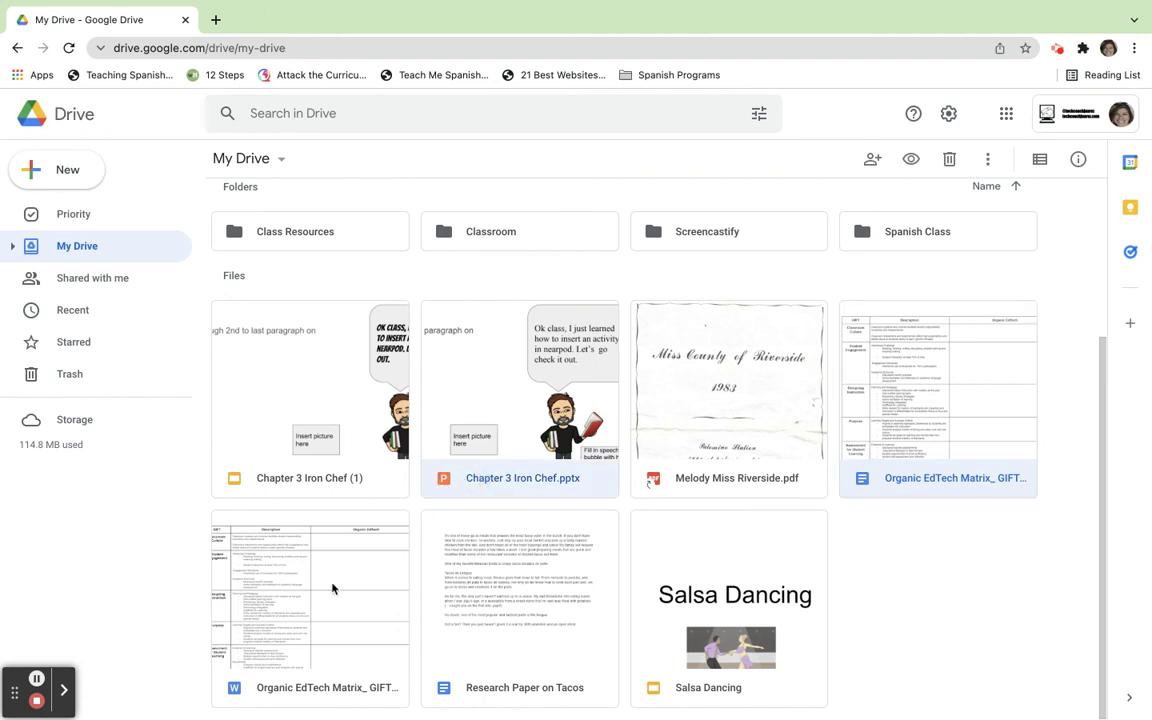
super+click(287, 542)
super+click(264, 394)
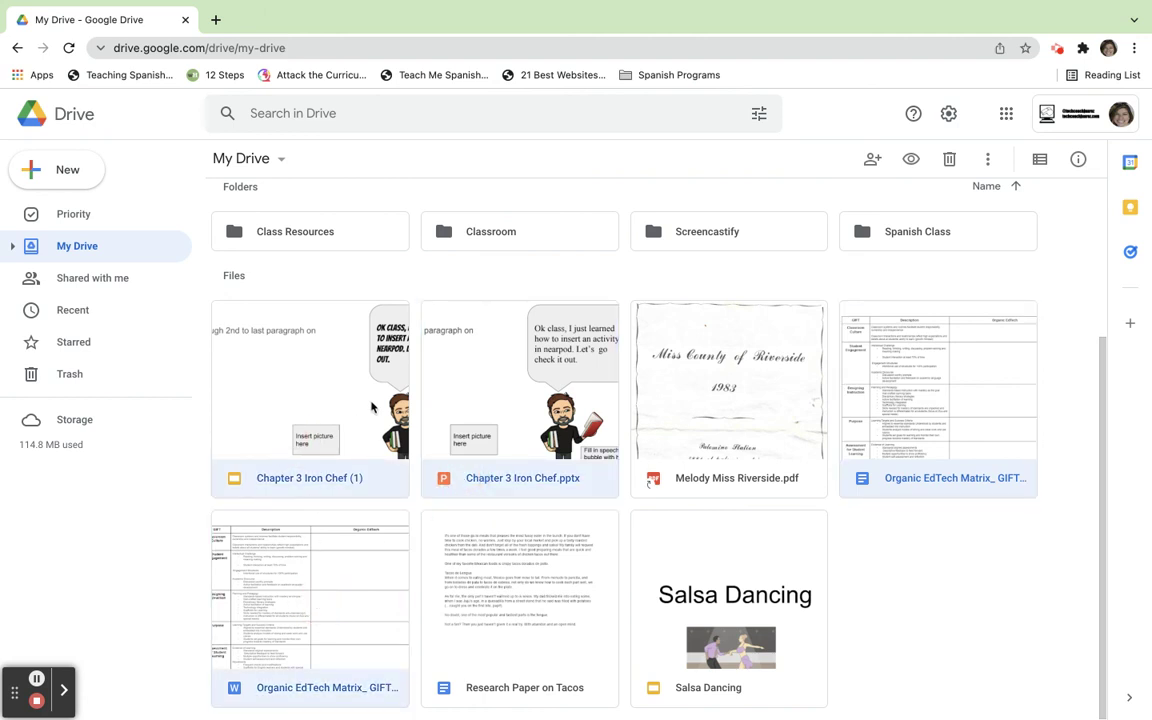
drag(309, 375, 249, 285)
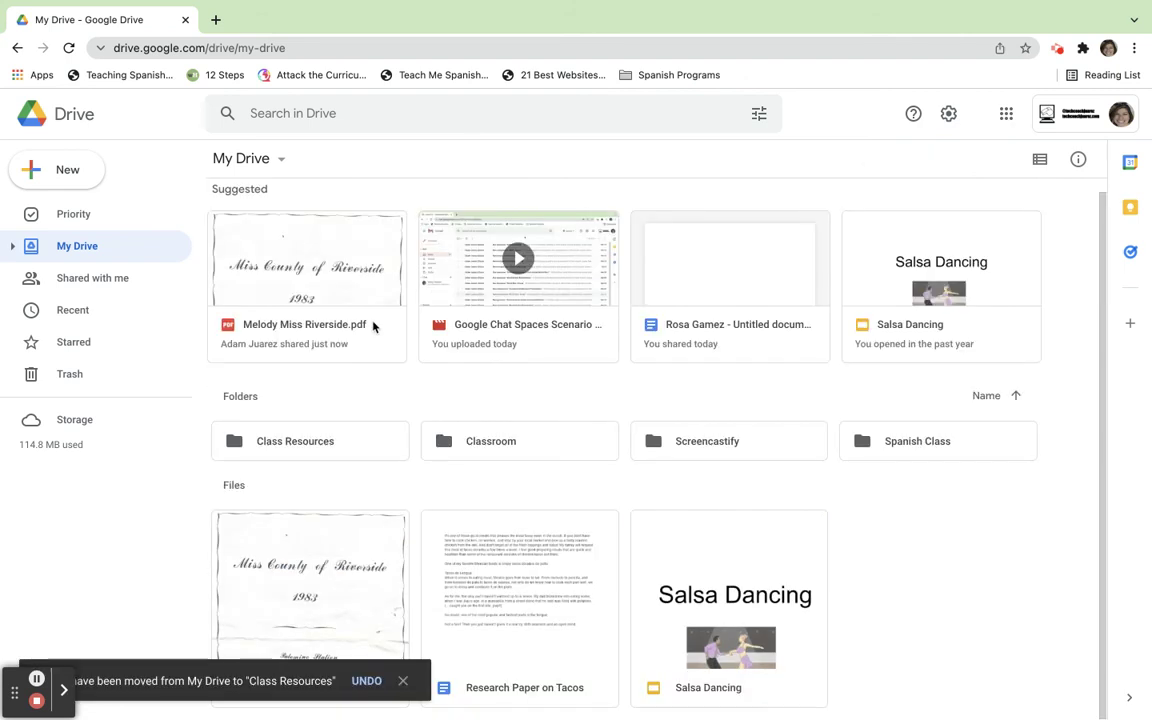
Open the Class Resources folder and share it with the colleague as Editor, with notification enabled.
double_click(318, 432)
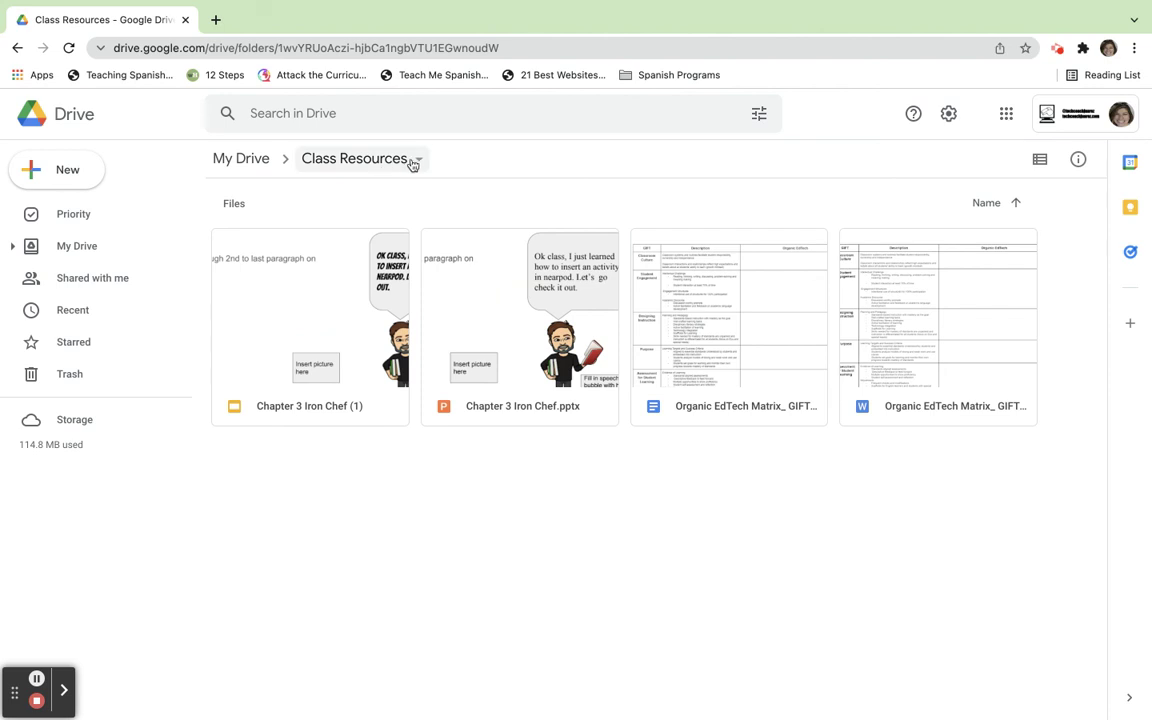
click(418, 159)
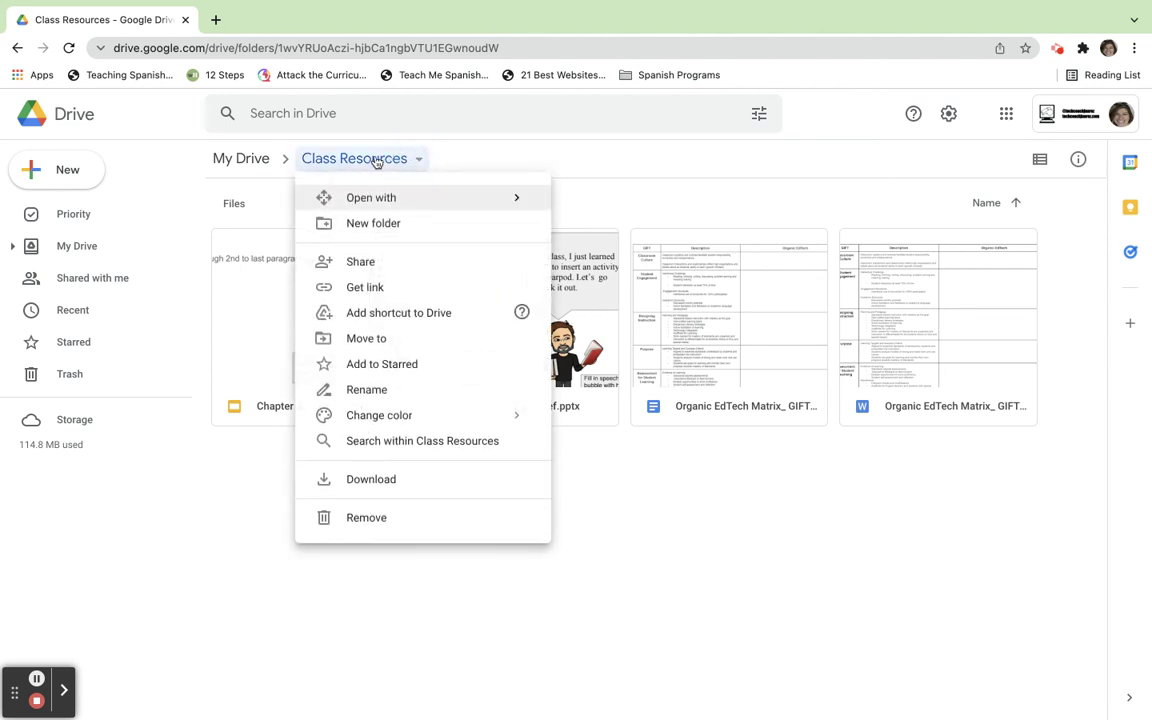
click(404, 259)
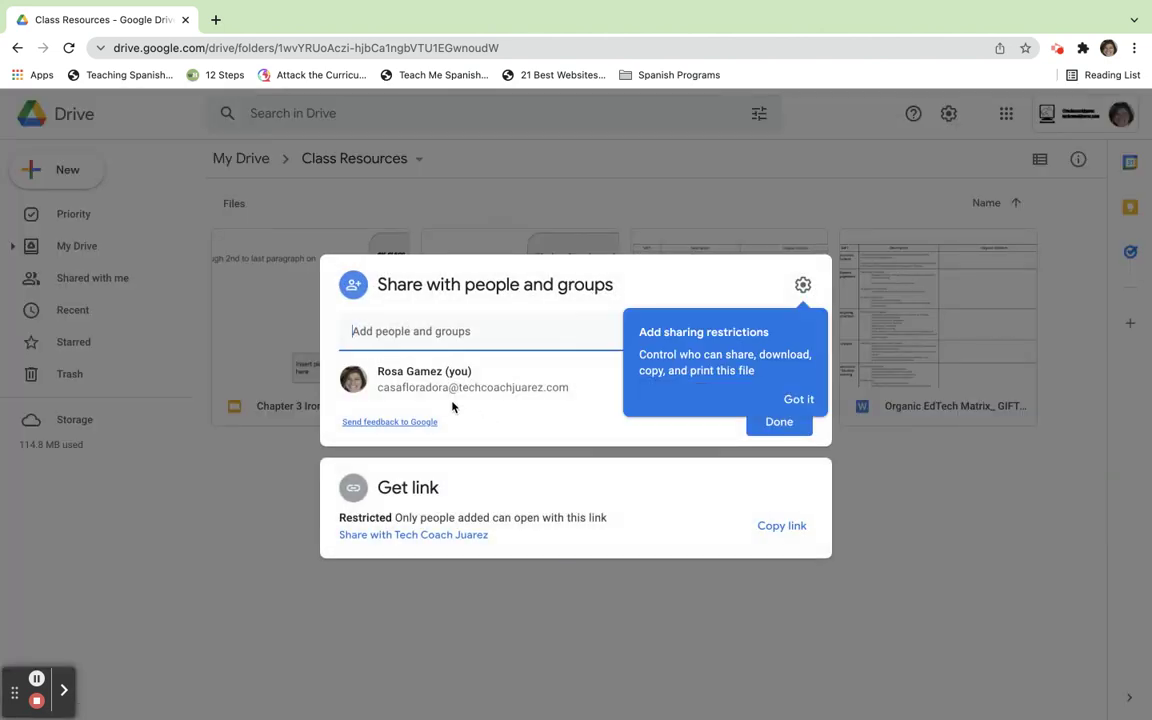
click(437, 332)
text(henry)
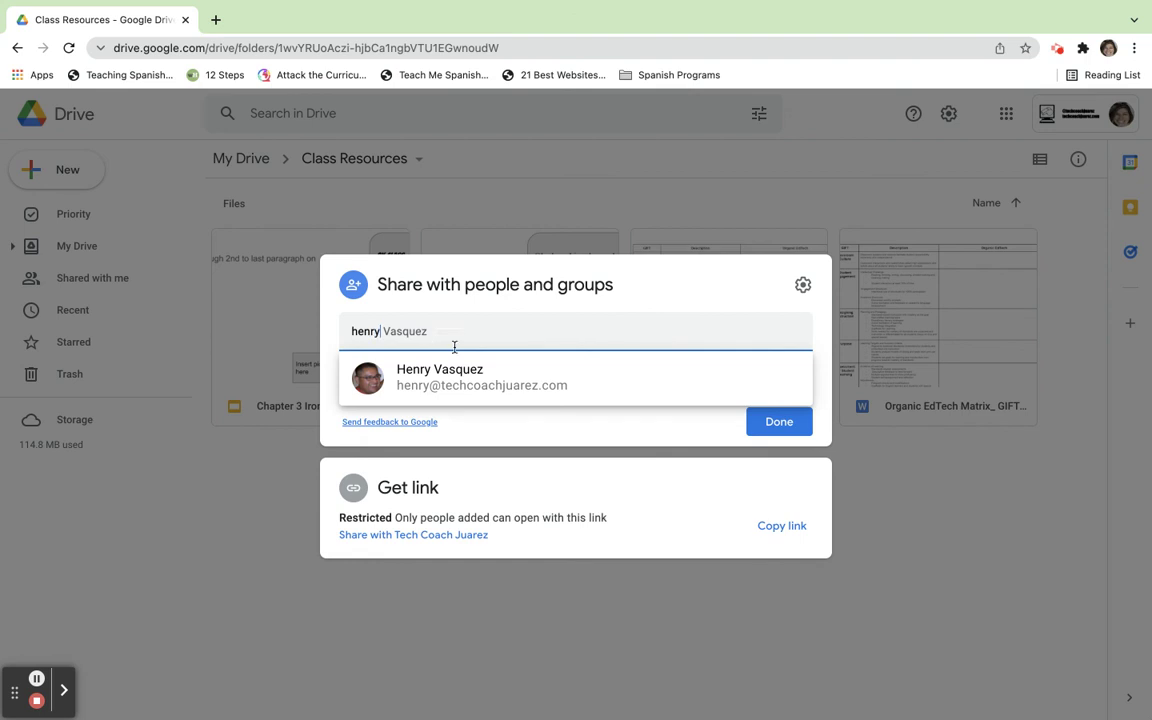
click(476, 379)
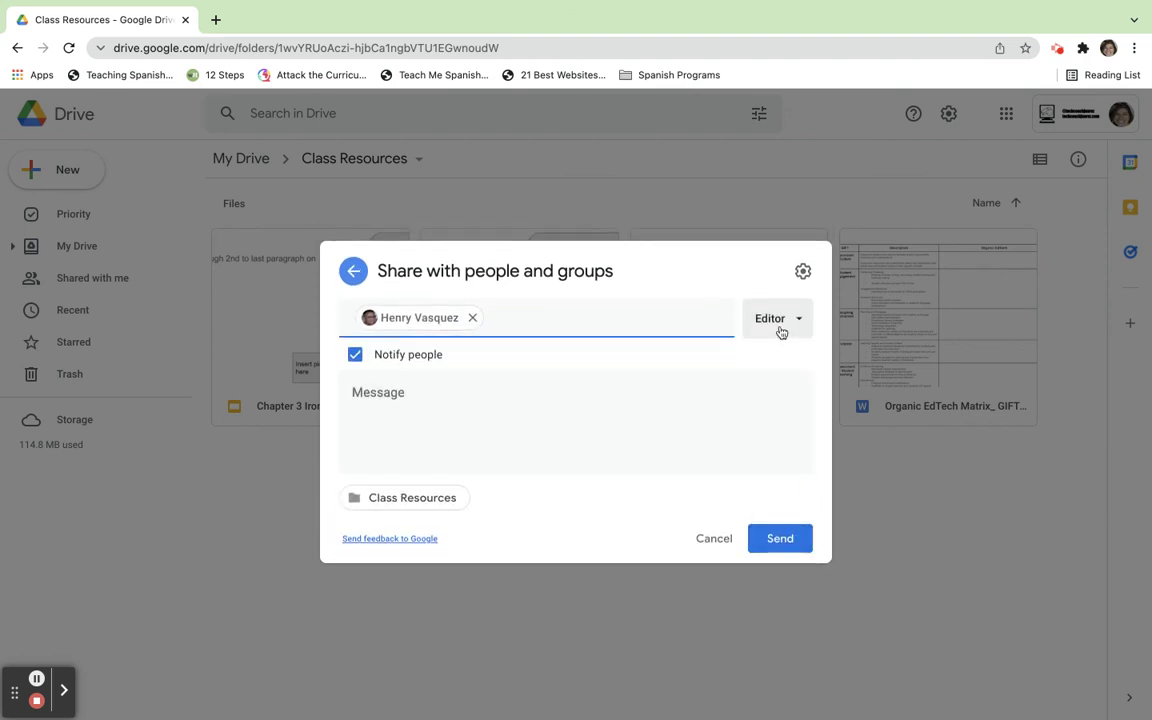
click(780, 540)
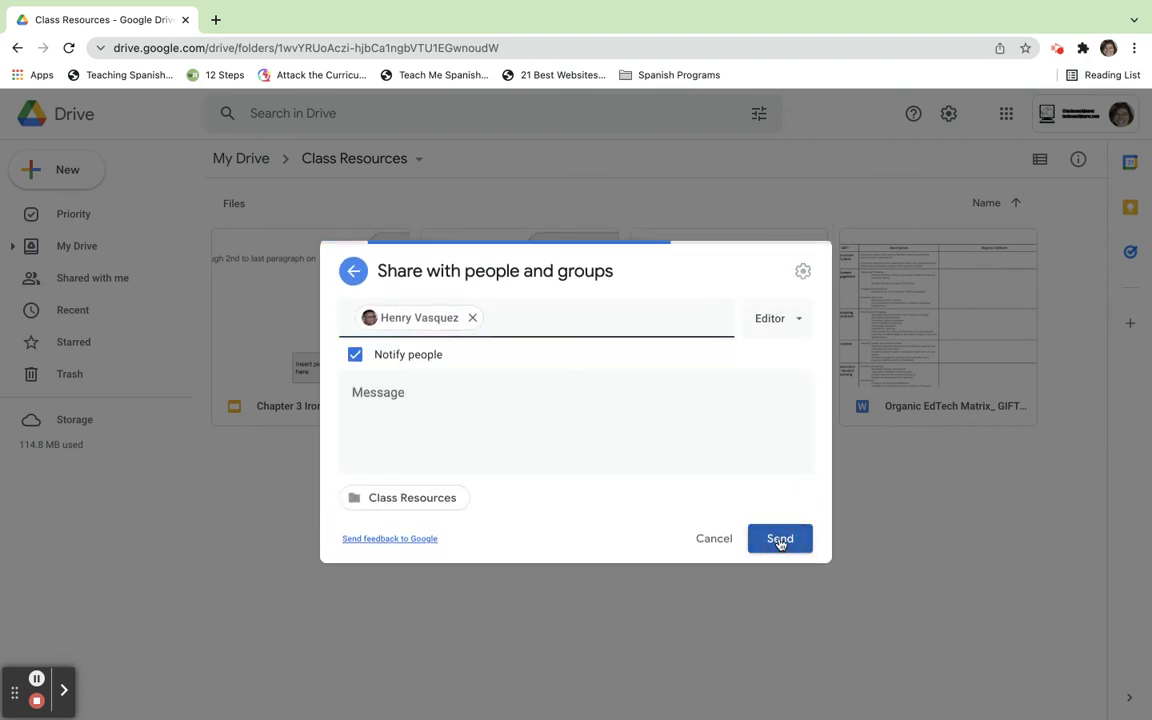